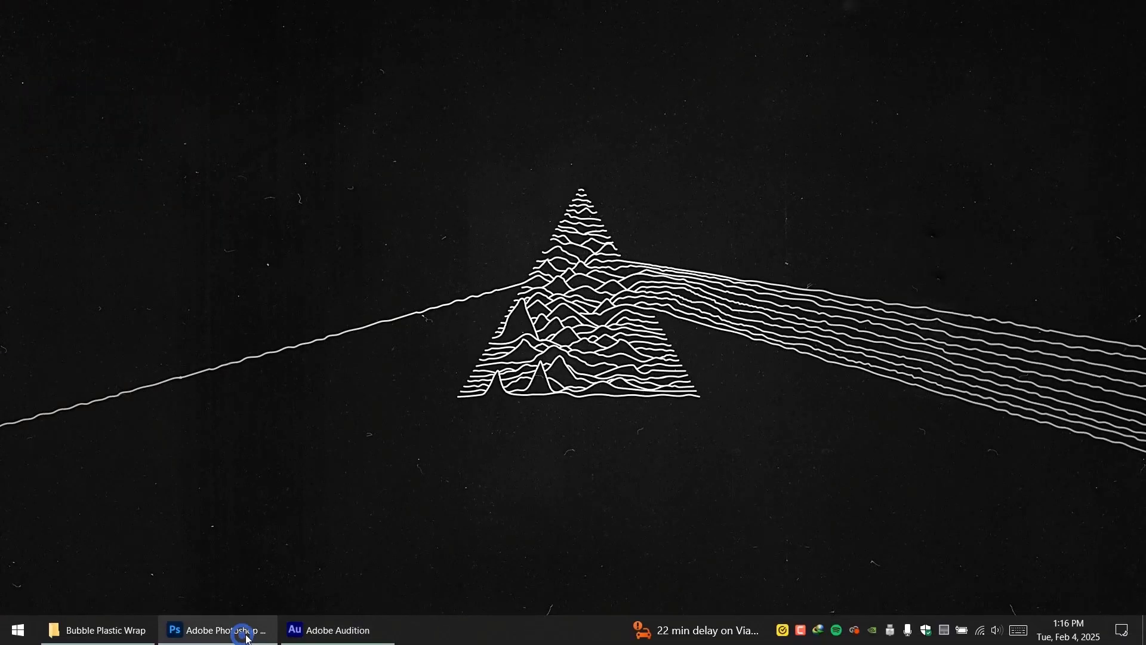
Create a new 4000 × 3000 px white document at 72 ppi and fit it on screen
click(242, 629)
click(60, 11)
click(72, 27)
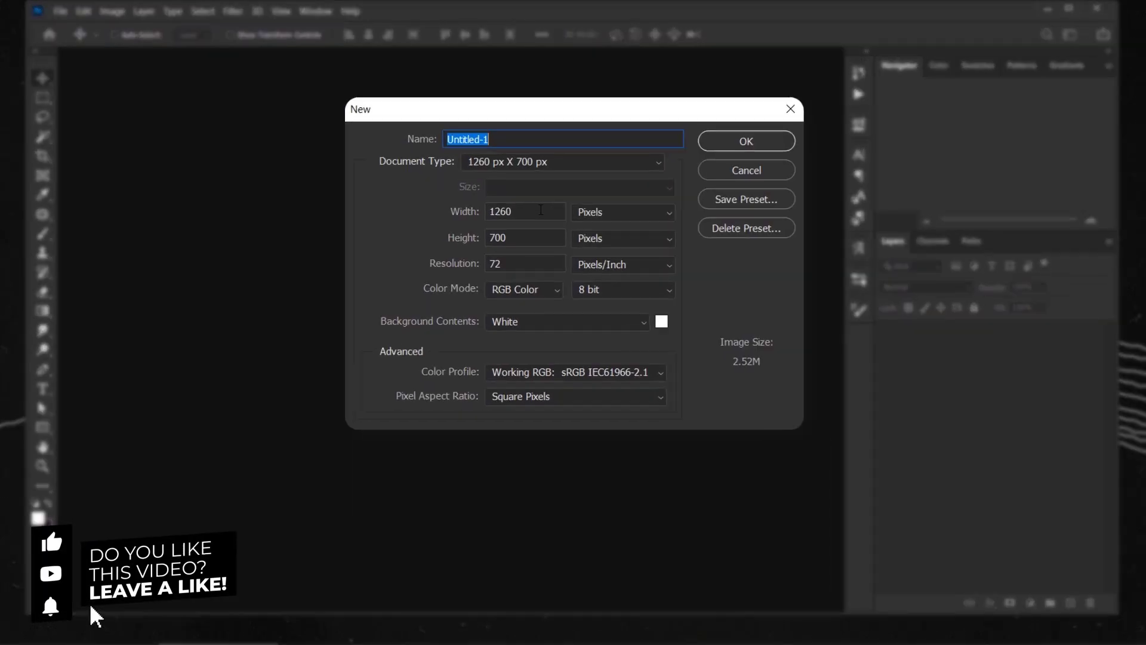
text(4000)
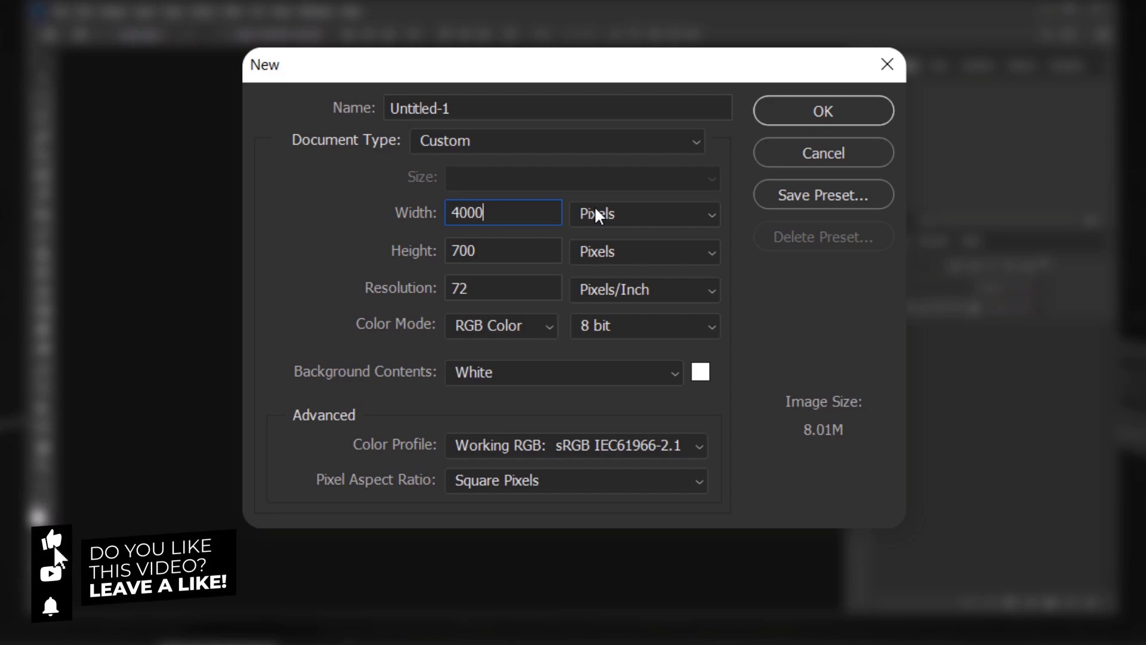
key(Tab)
text(300)
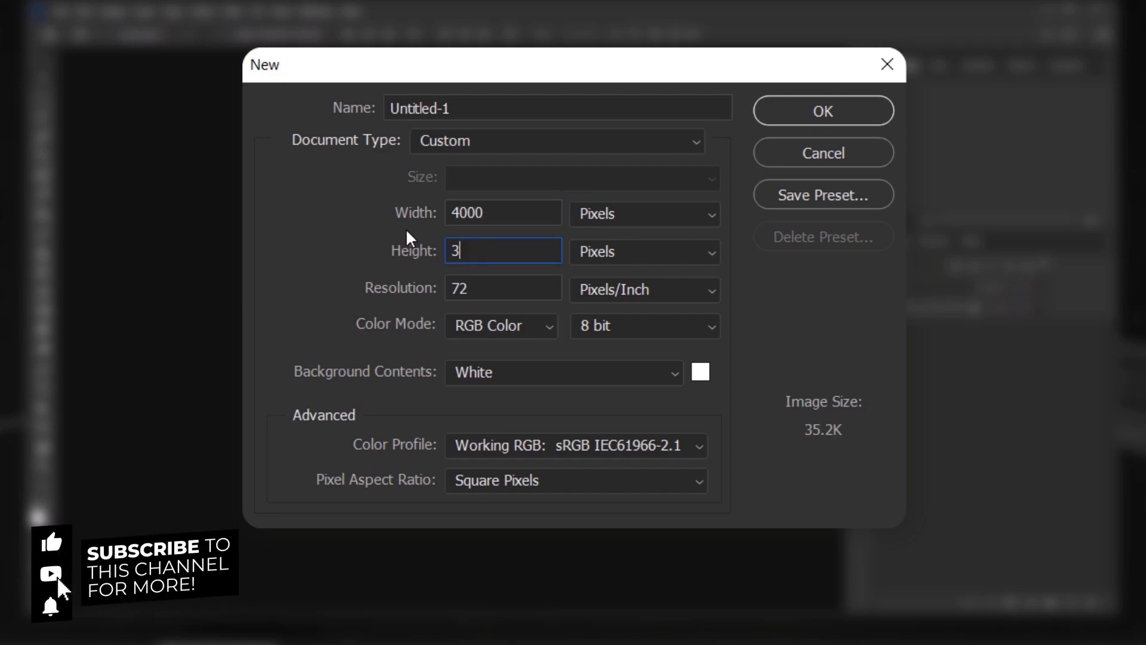
text(0)
key(Tab)
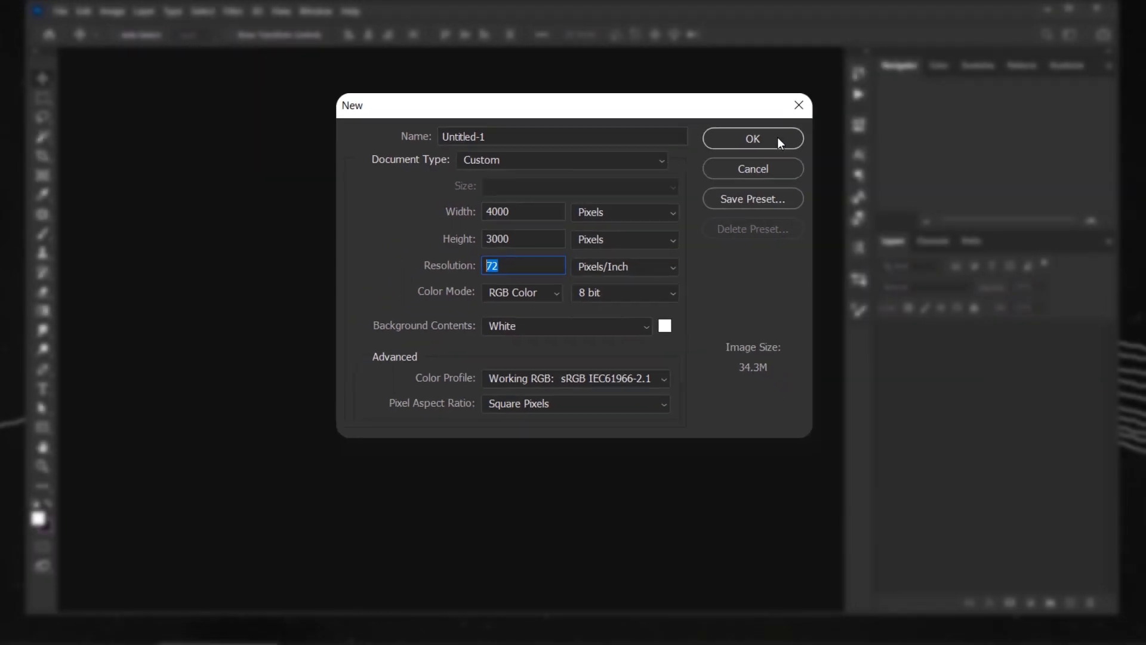
click(779, 141)
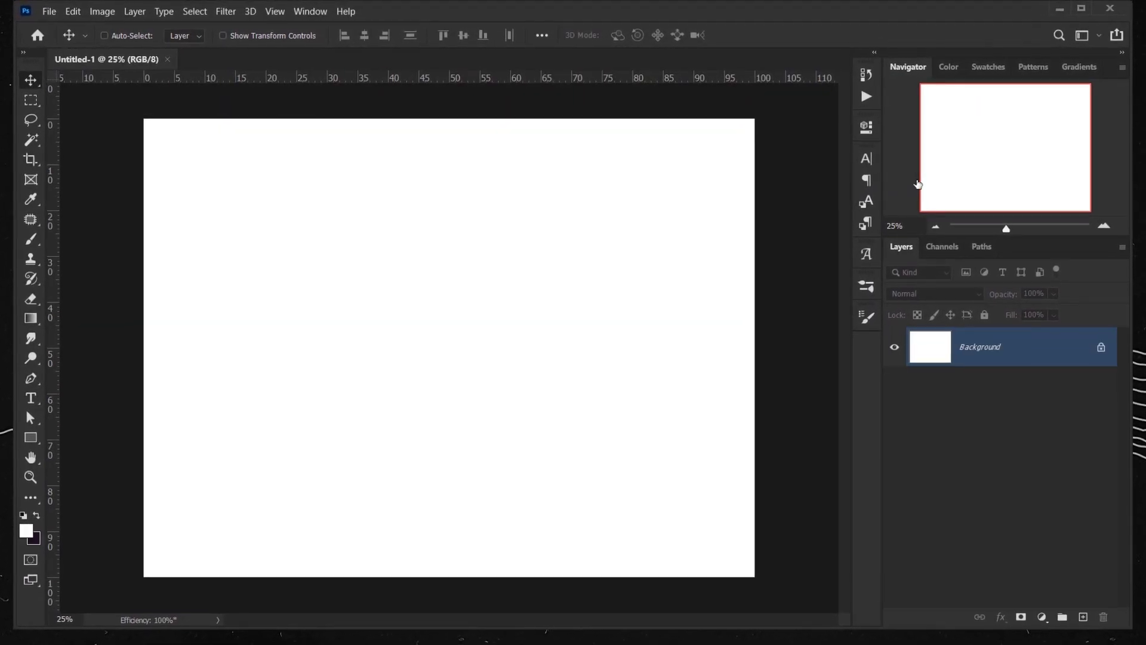
key(ctrl+0)
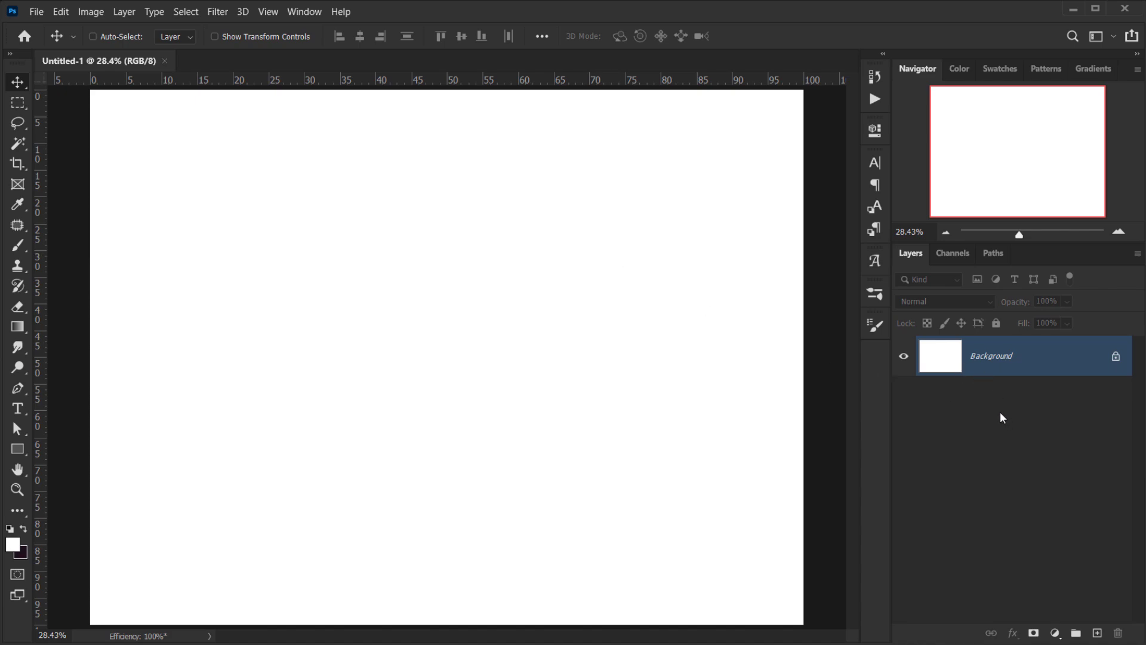
Add a new empty layer and name it Image
click(1108, 633)
double_click(981, 357)
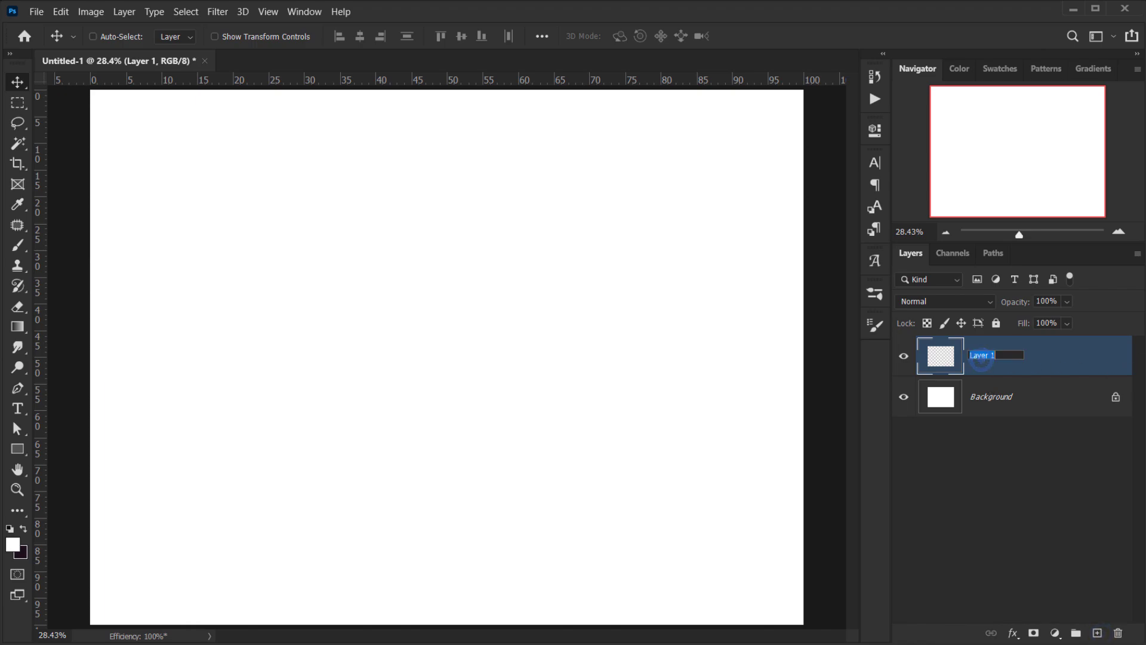
text(Image)
key(Return)
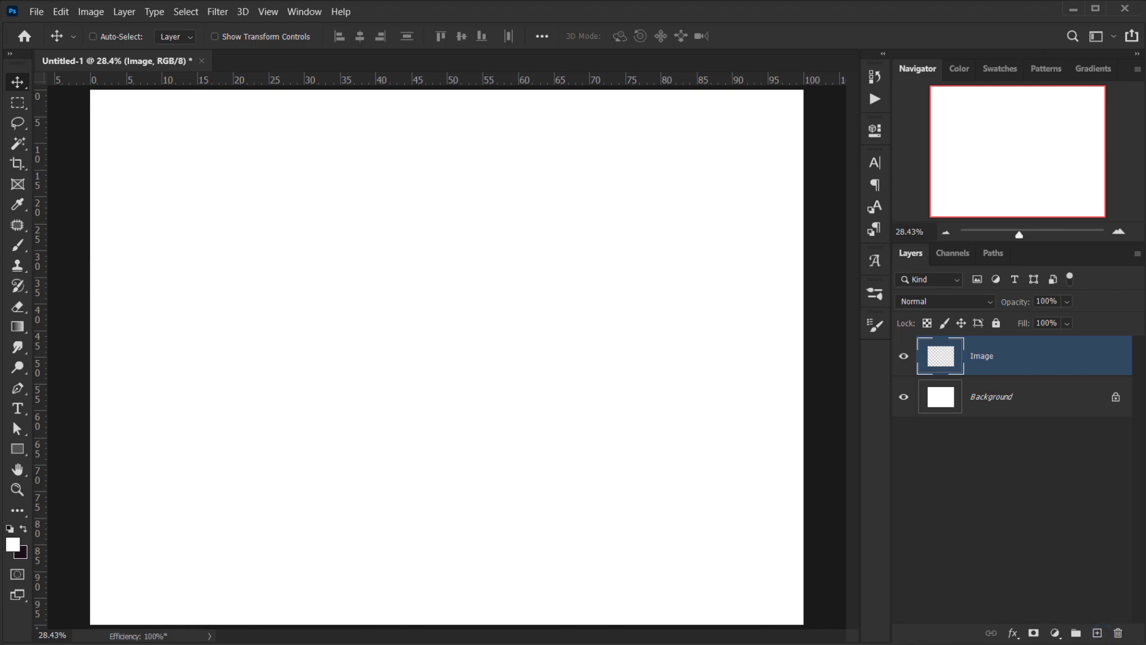
Convert the Image layer to a smart object and open its contents for editing
right_click(1047, 362)
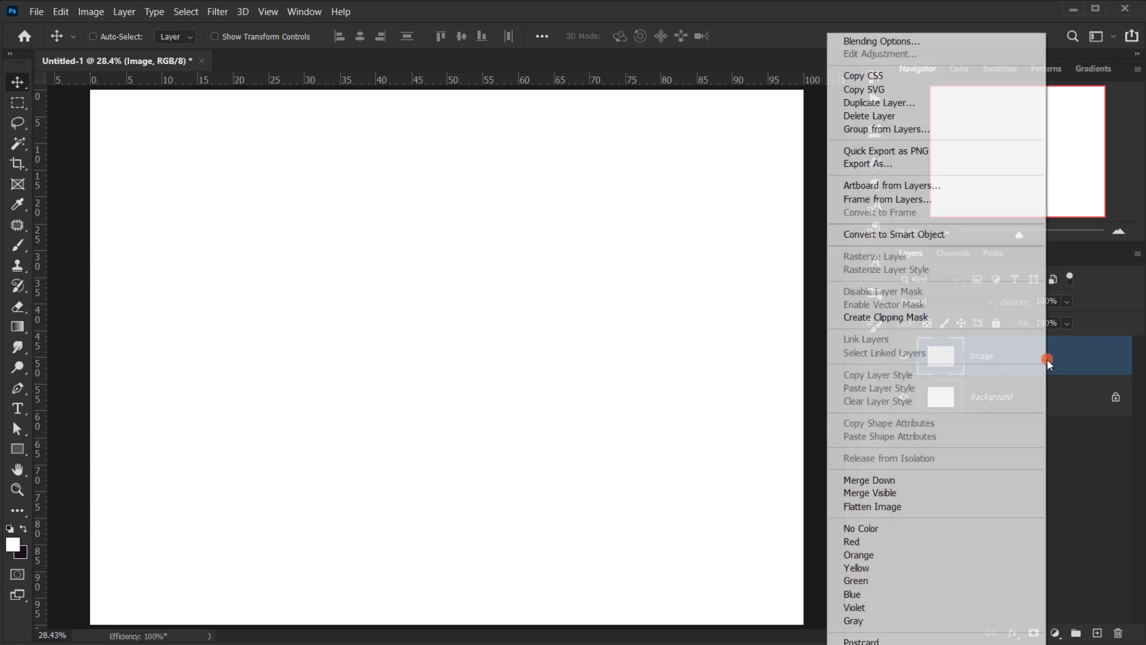
click(875, 238)
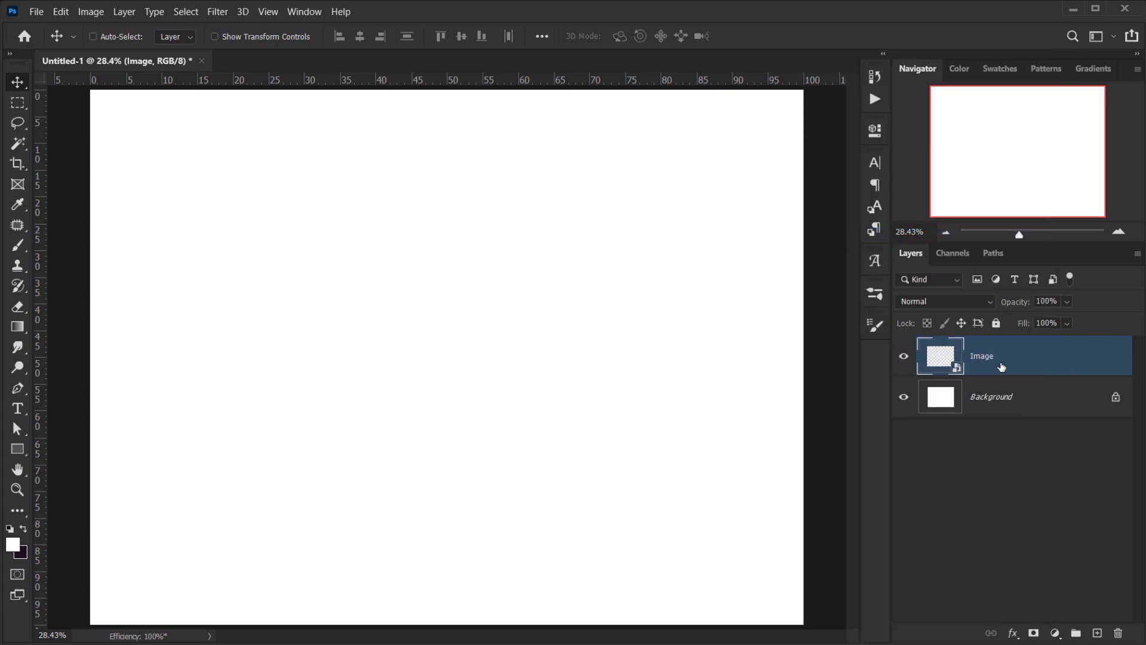
right_click(1013, 361)
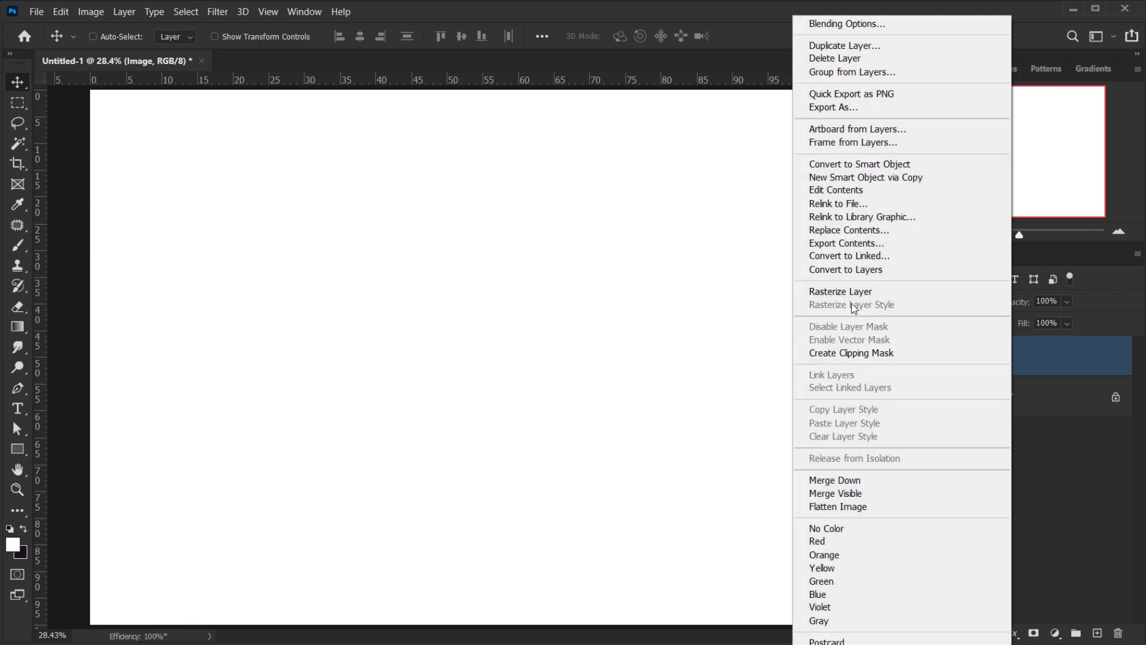
click(830, 190)
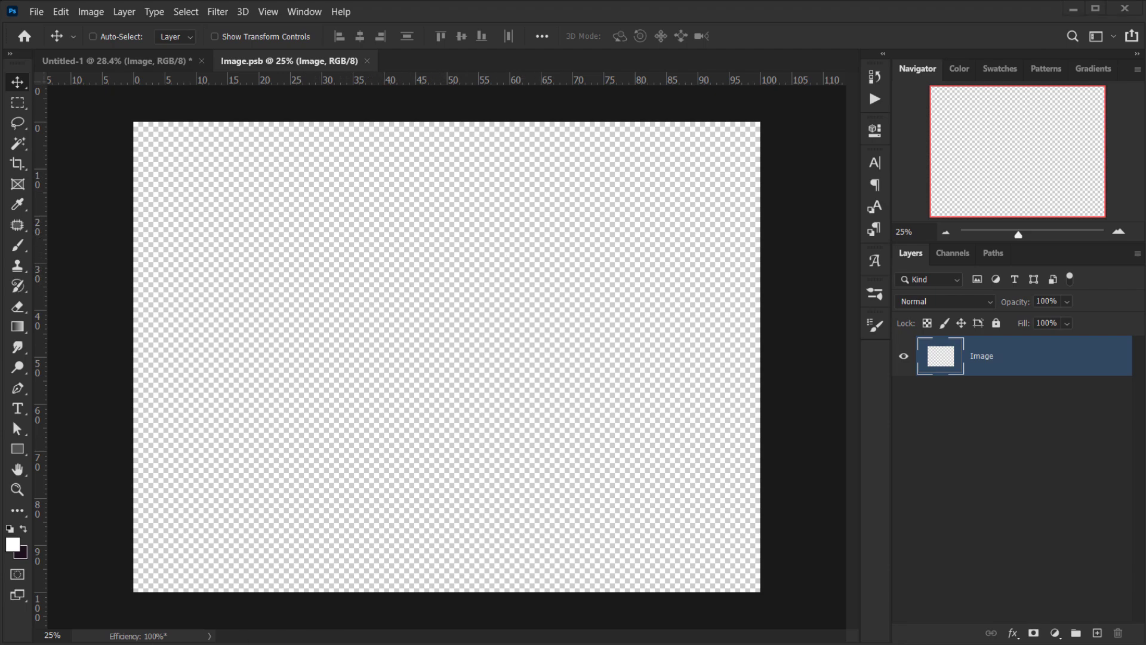
Place the portrait photo into the smart object, scaled to about 150% to fill the canvas
key(alt+Tab)
drag(739, 197, 385, 480)
drag(352, 34, 410, 35)
drag(471, 239, 526, 301)
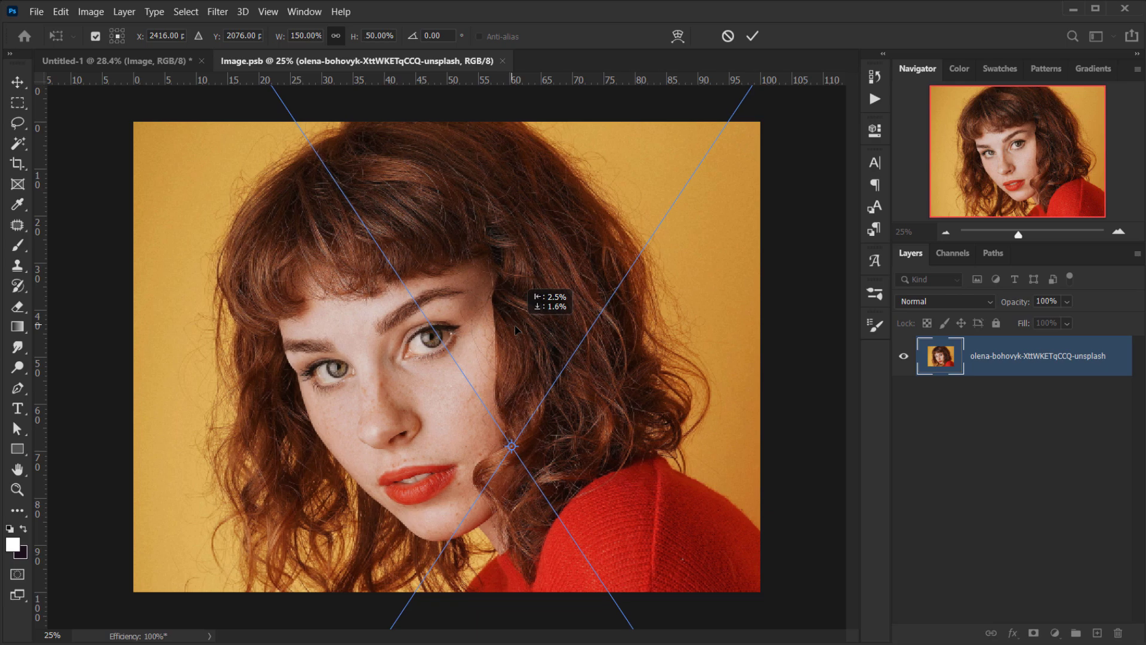
click(753, 35)
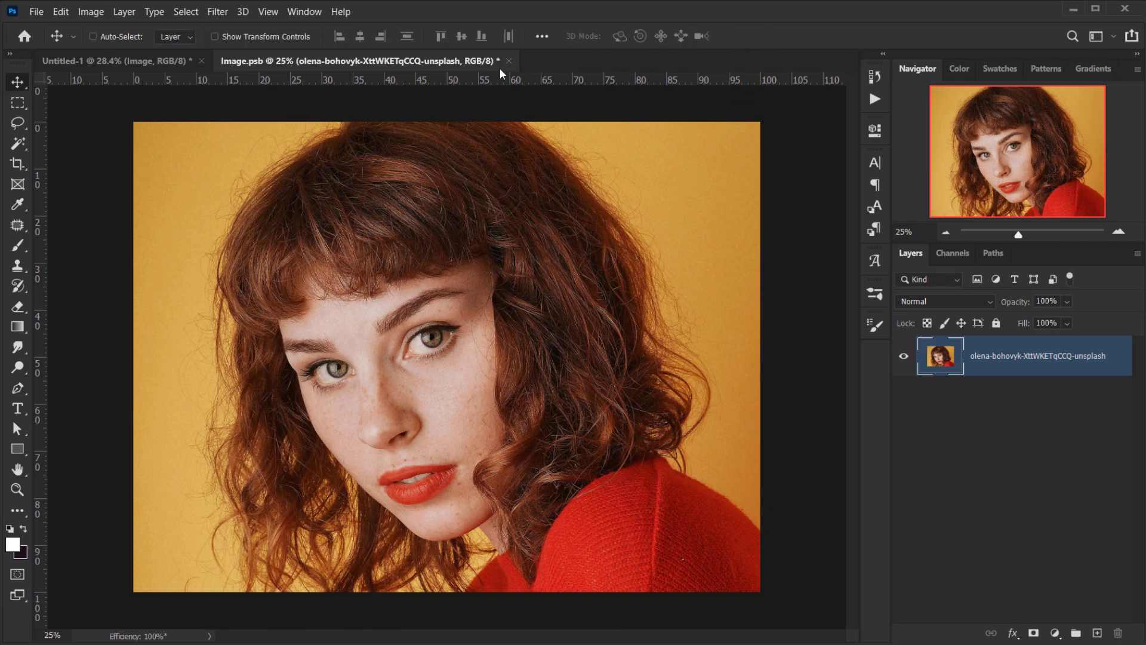
Save and close the smart object contents, then delete the white Background layer
click(508, 61)
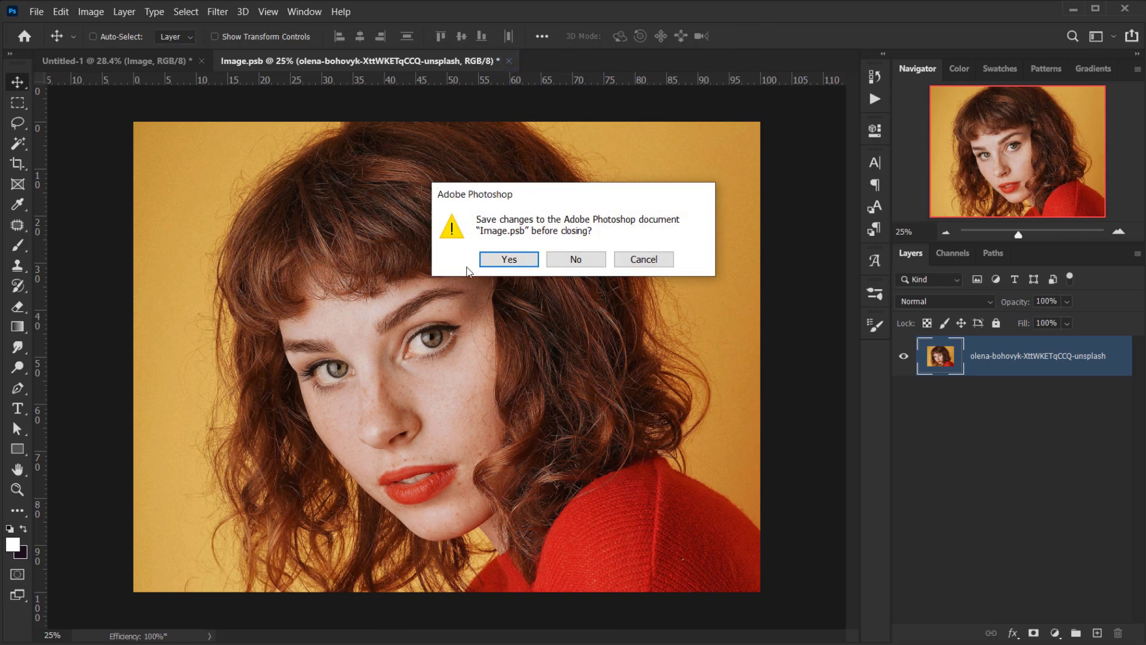
click(500, 259)
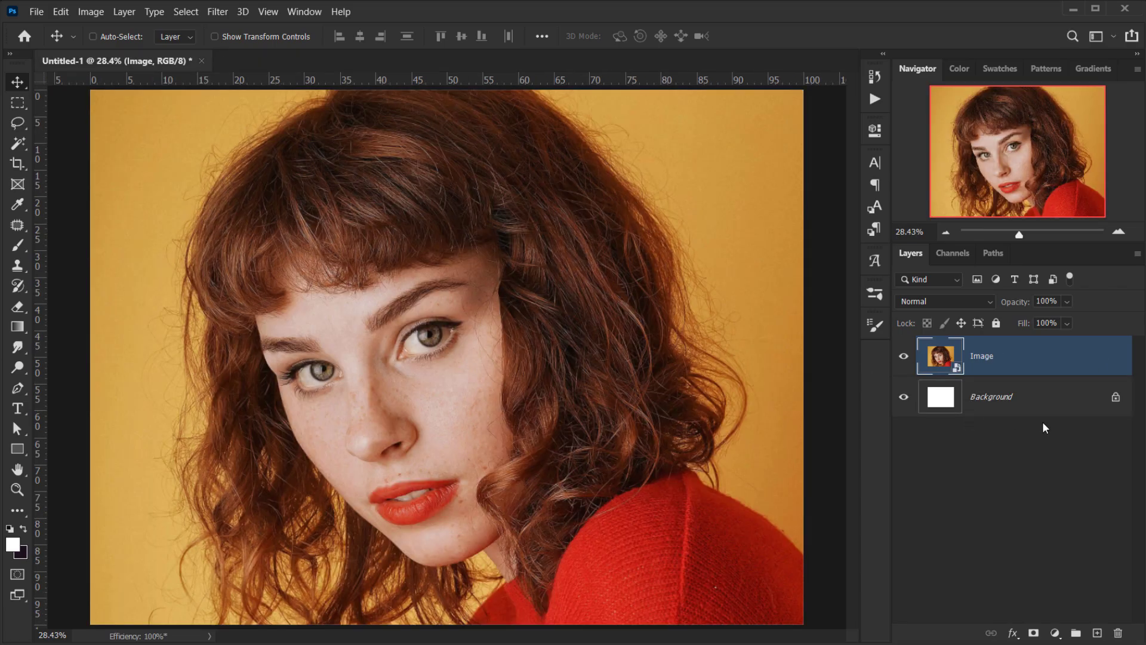
drag(1045, 406, 1118, 633)
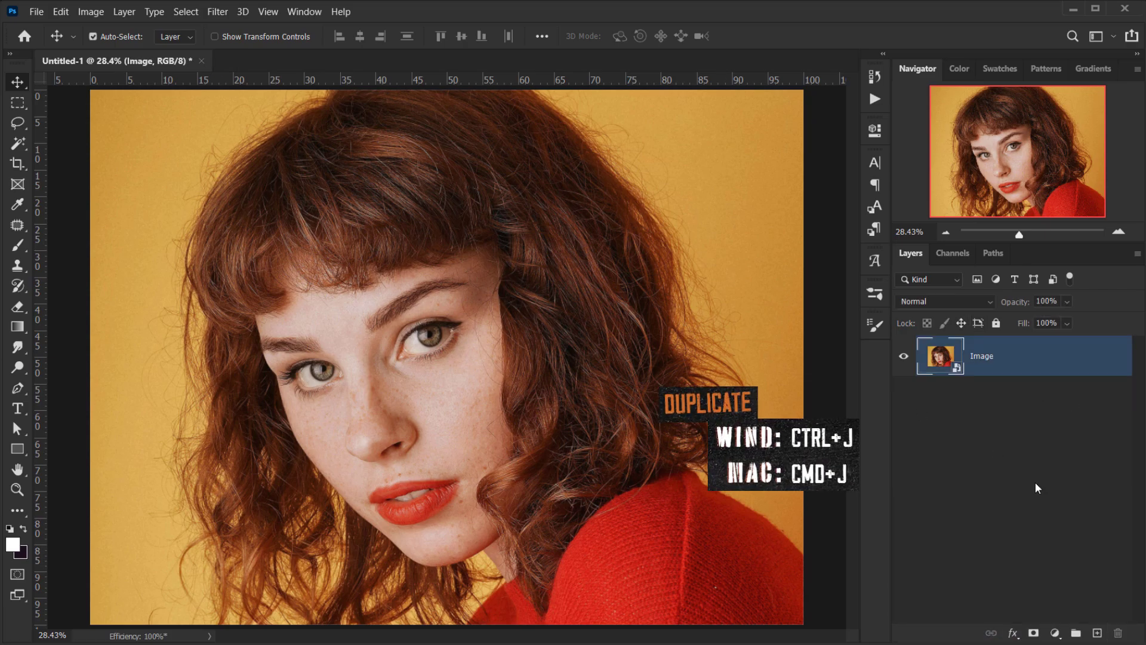
Duplicate Image as a hidden layer named Top, then select the Image layer
key(ctrl+j)
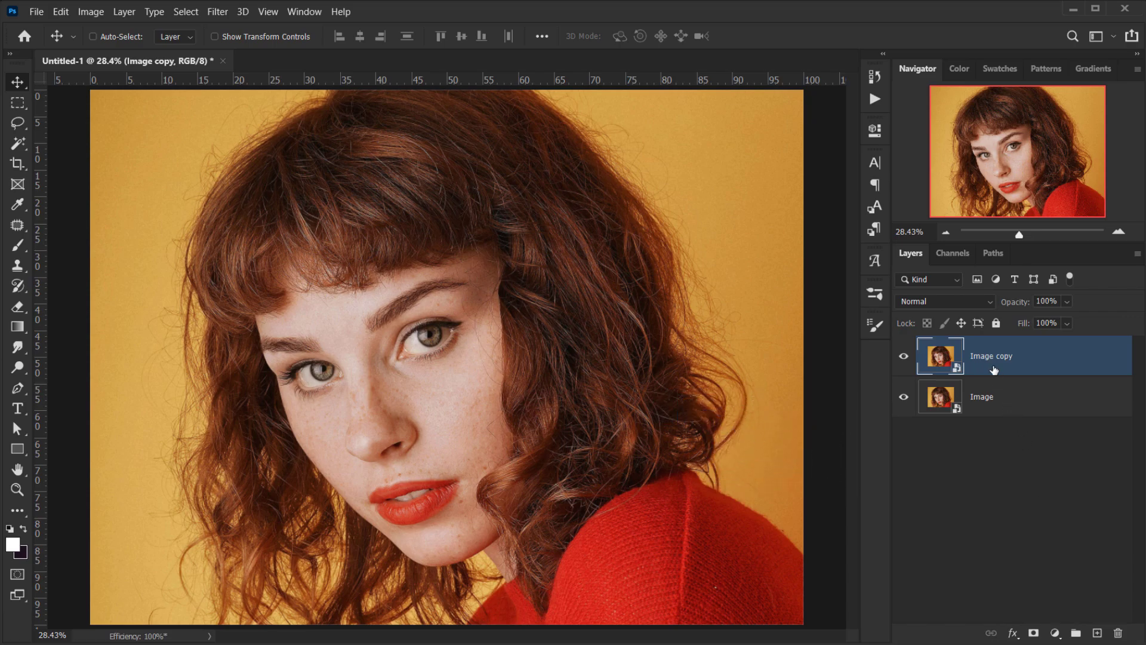
double_click(990, 357)
text(Top)
key(Return)
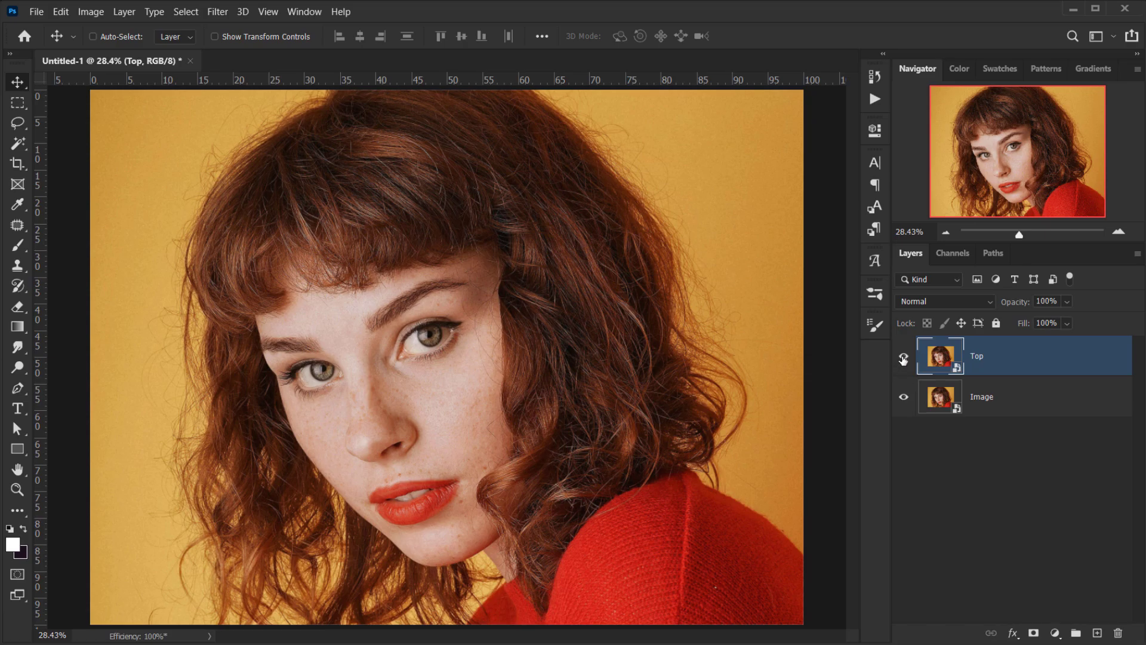
click(904, 357)
click(1003, 406)
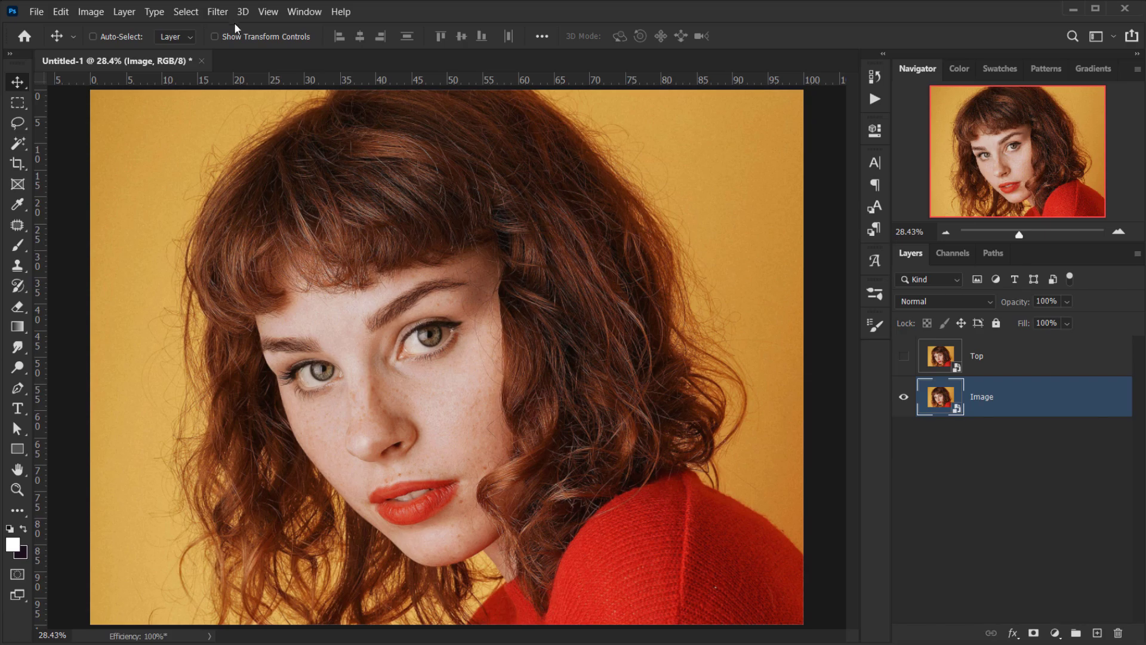
Apply a Gaussian Blur smart filter of radius 22 to Image and delete its filter mask
click(219, 12)
mouse_move(263, 191)
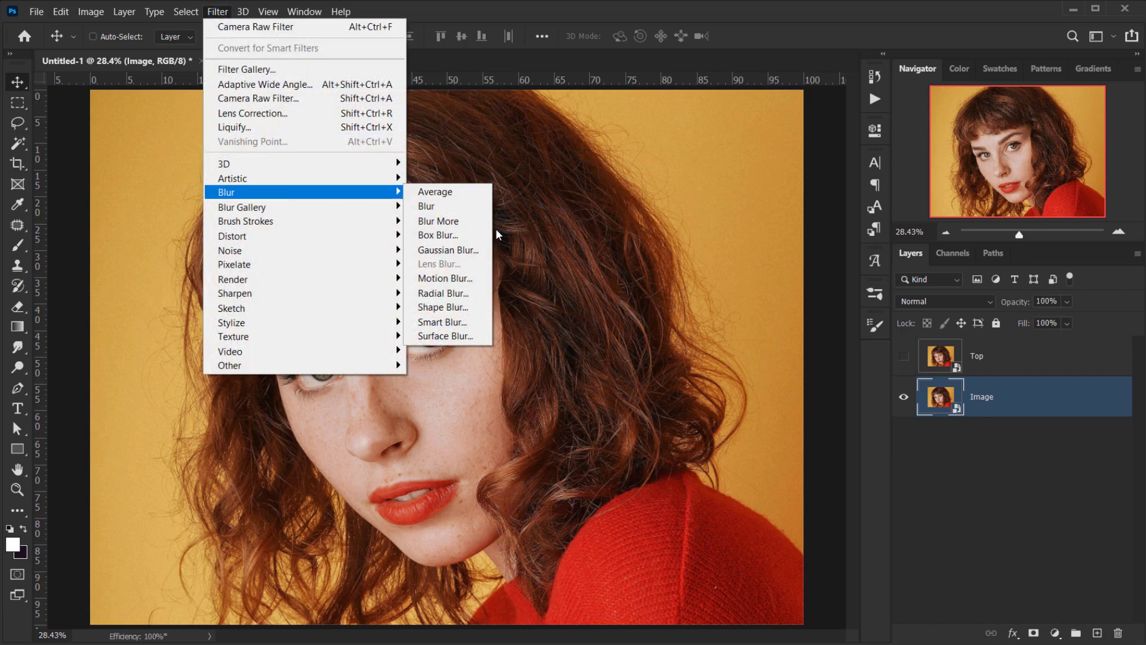
click(449, 249)
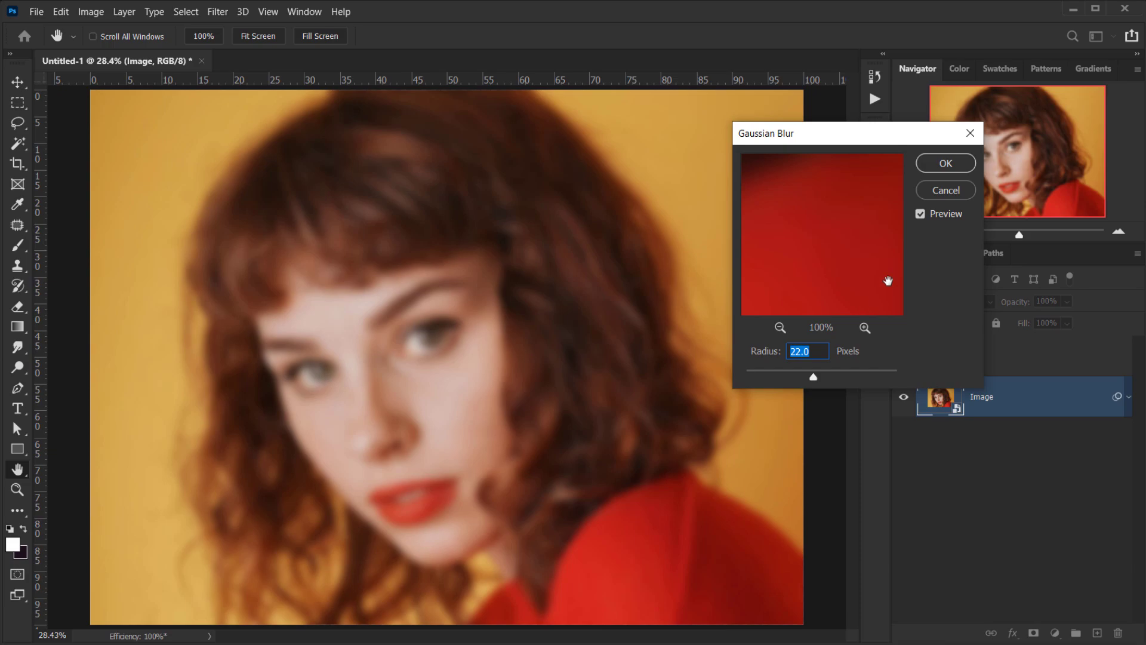
click(949, 160)
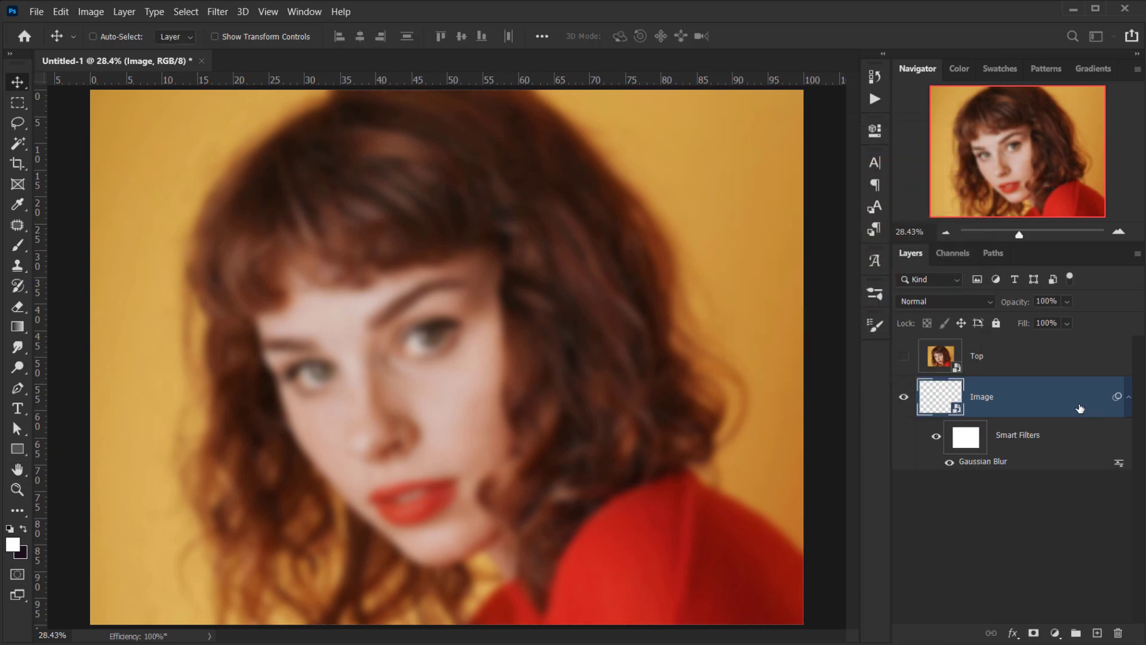
drag(1008, 421, 1119, 633)
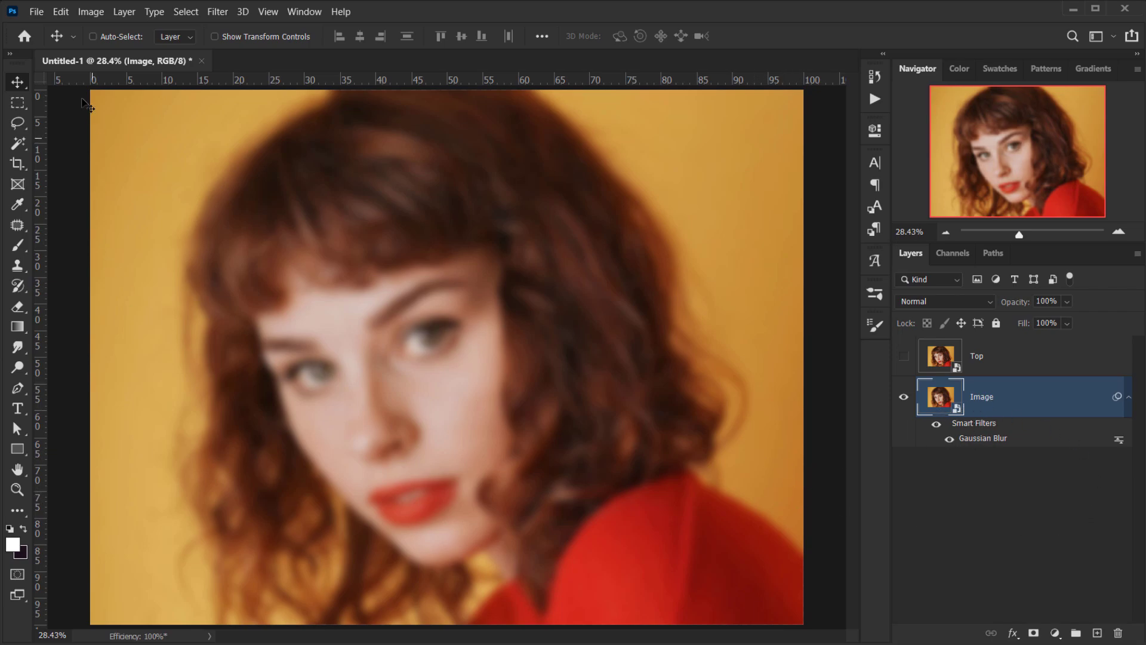
click(91, 12)
mouse_move(119, 51)
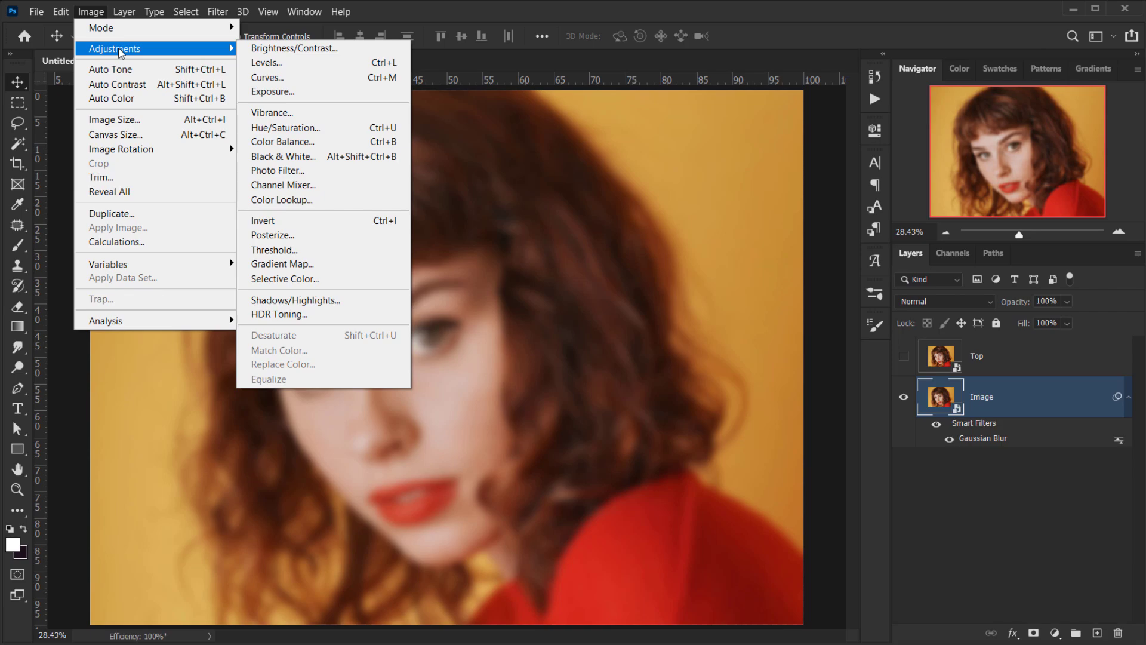
Add an Exposure adjustment of −0.82 to darken the blurred portrait
click(285, 92)
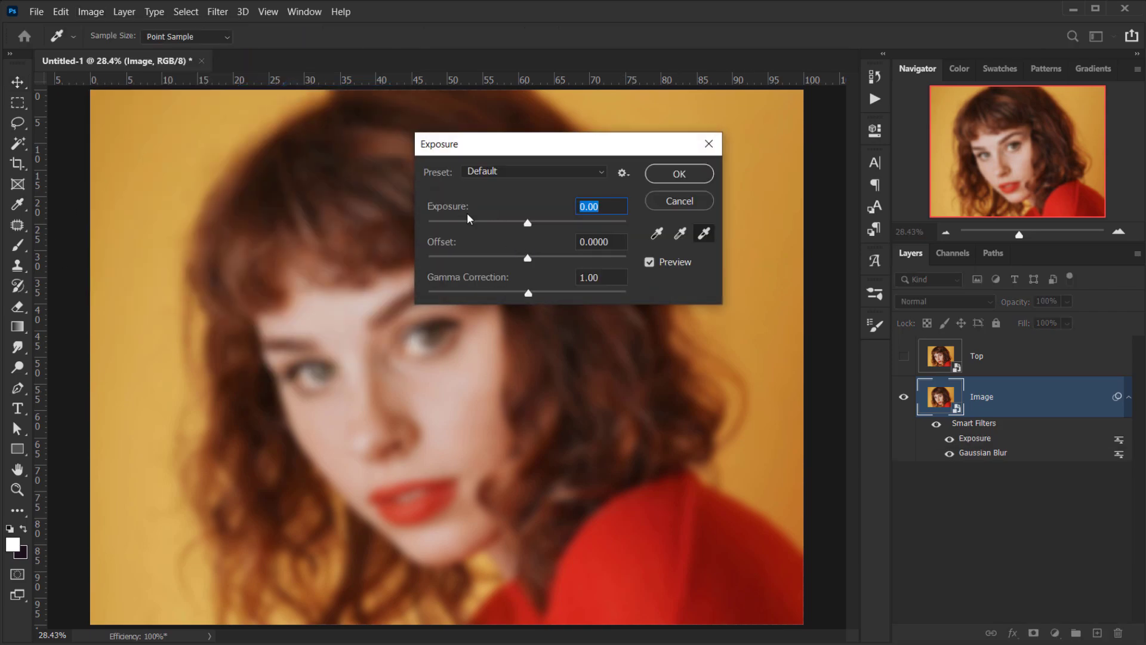
drag(529, 225, 517, 228)
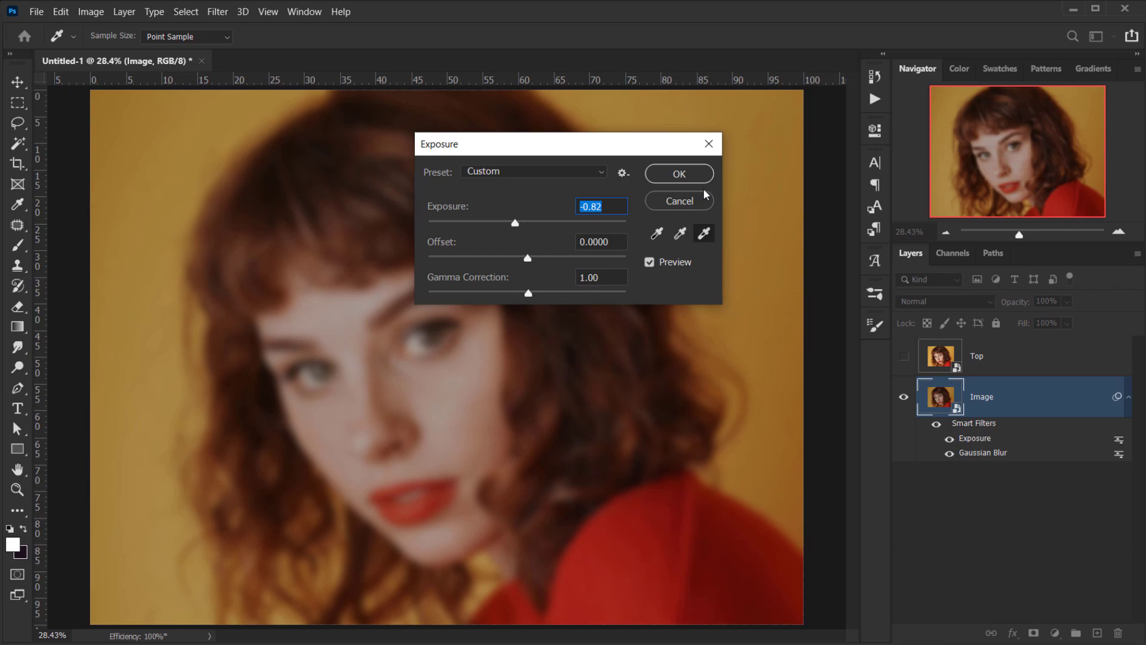
click(673, 174)
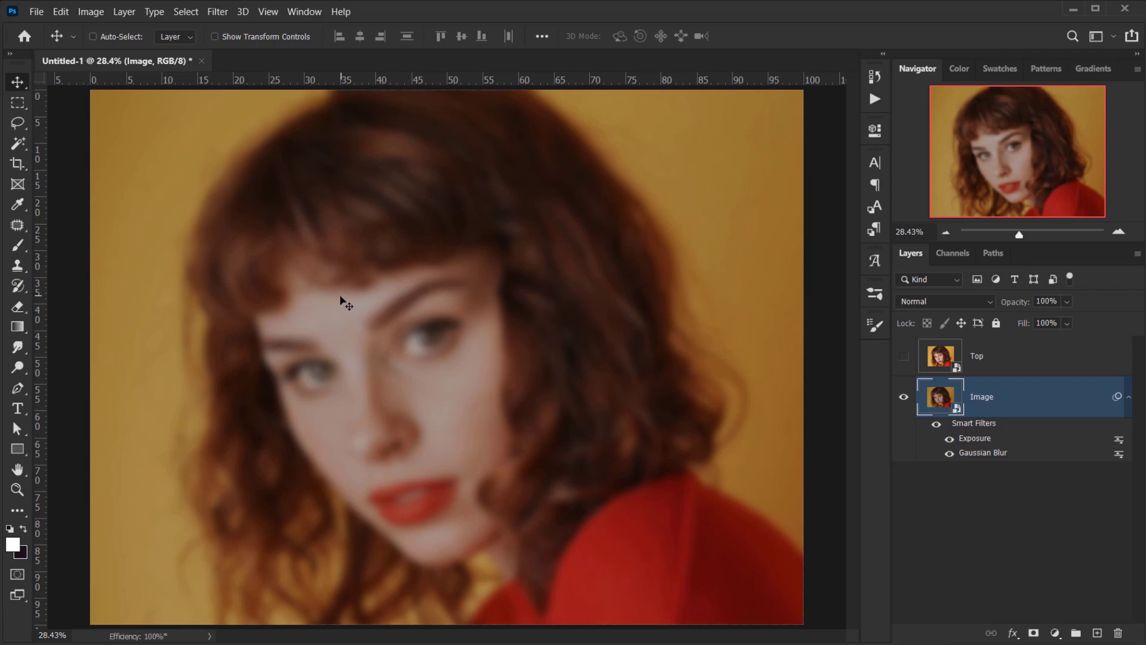
click(91, 13)
Apply Brightness/Contrast with Contrast 20 to Image, then bring up the Bubble Plastic Wrap folder
mouse_move(115, 54)
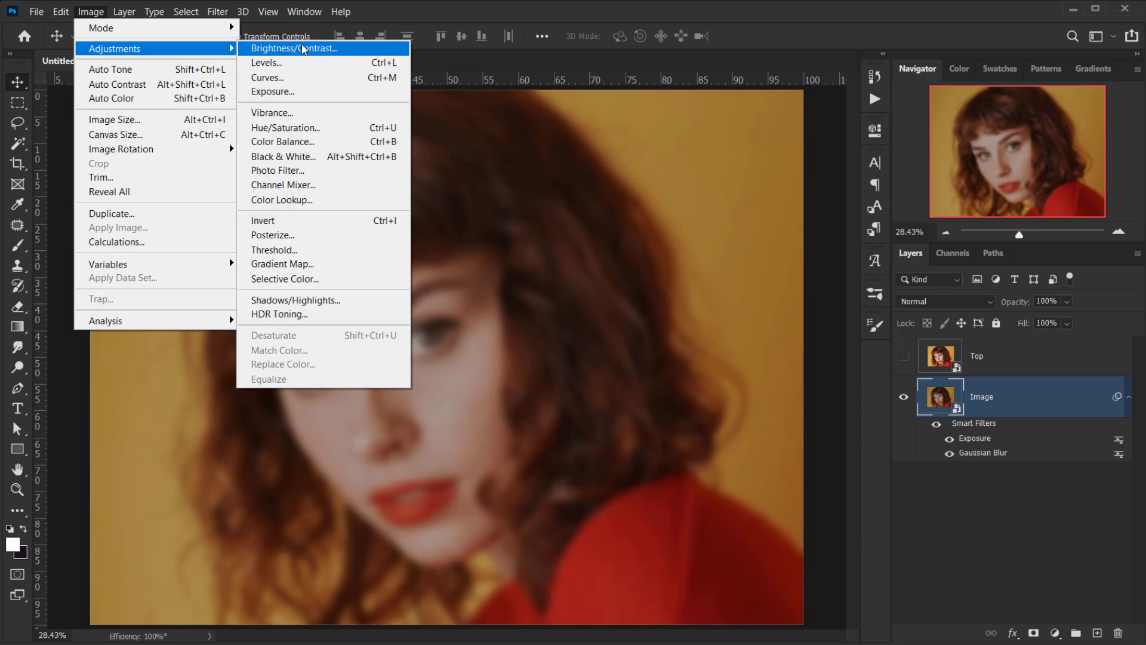
click(340, 54)
drag(531, 239, 544, 237)
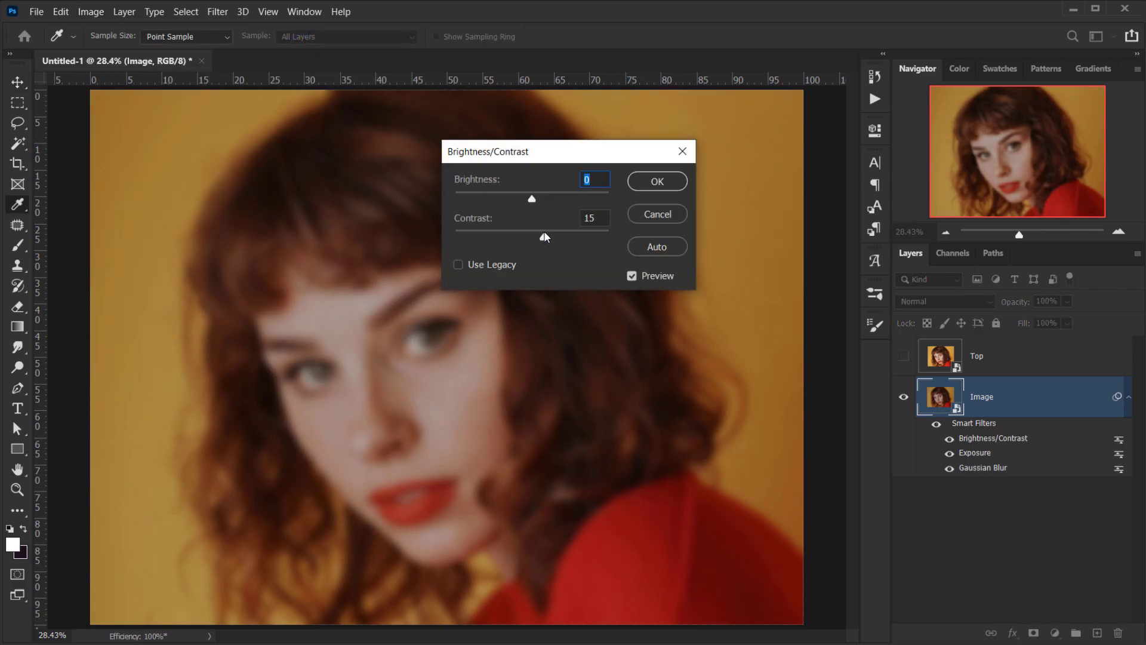
key(Tab)
key(Return)
key(v)
key(ctrl)
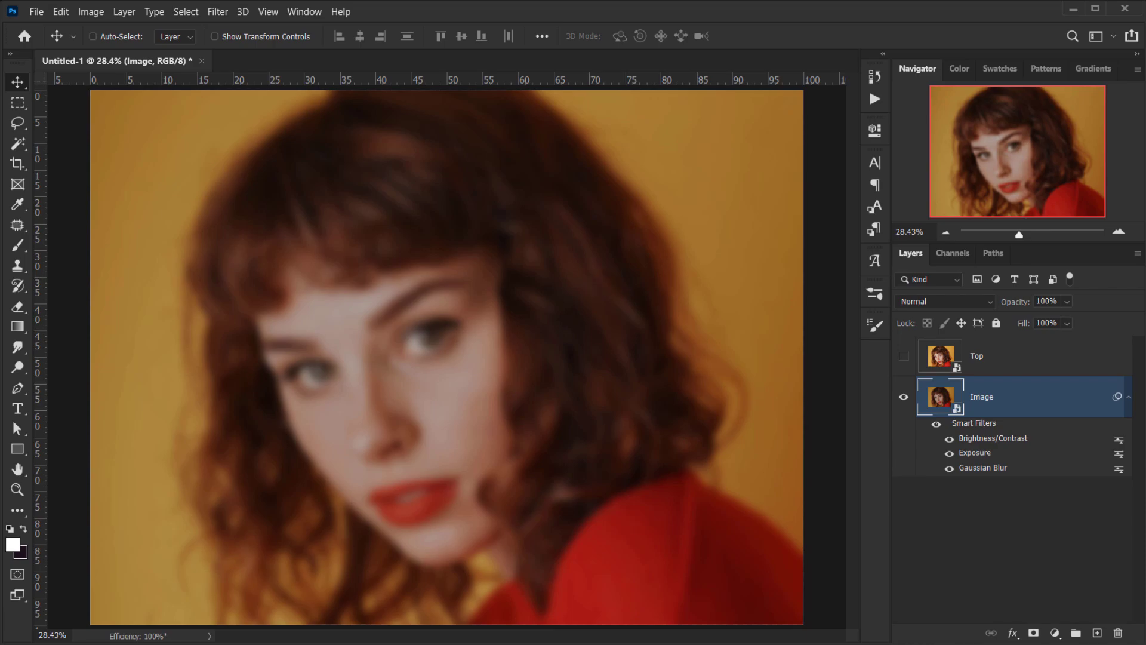
key(alt+Tab)
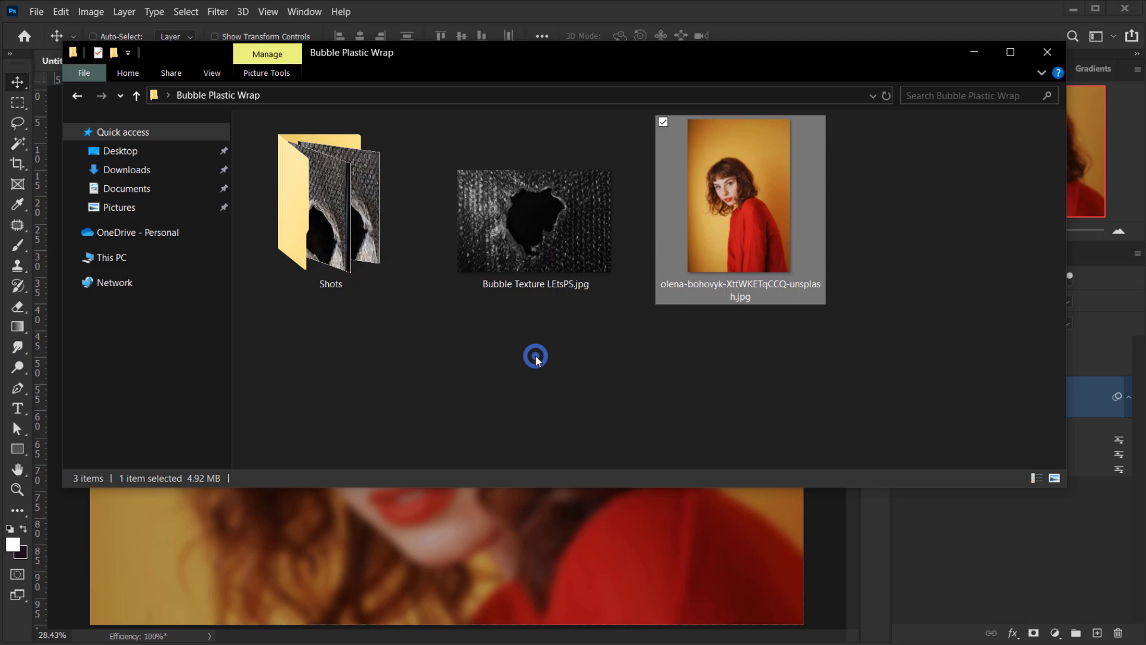
Browse the Shots photos, then drag Bubble Texture LEtsPS.jpg into the Photoshop document
click(542, 238)
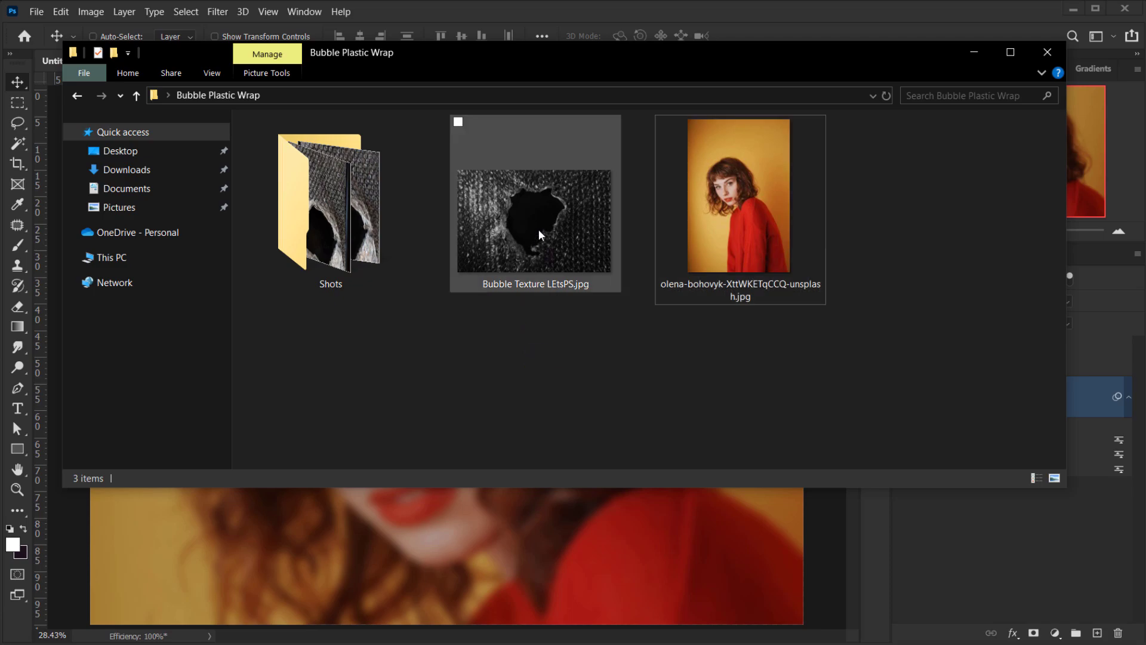
double_click(348, 230)
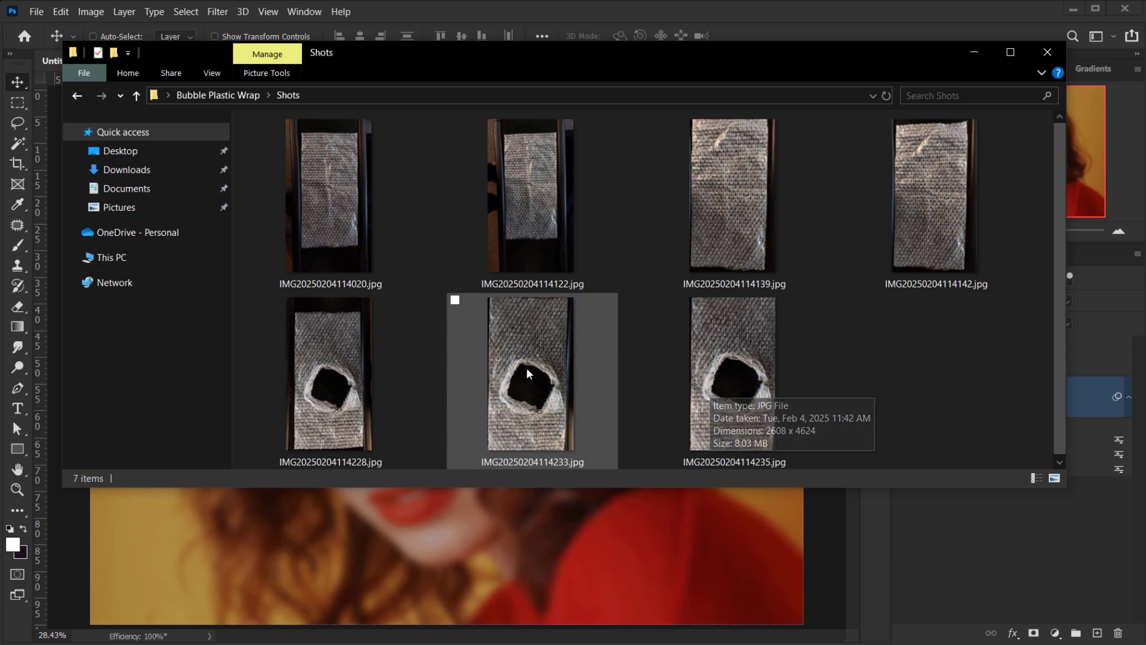
click(734, 388)
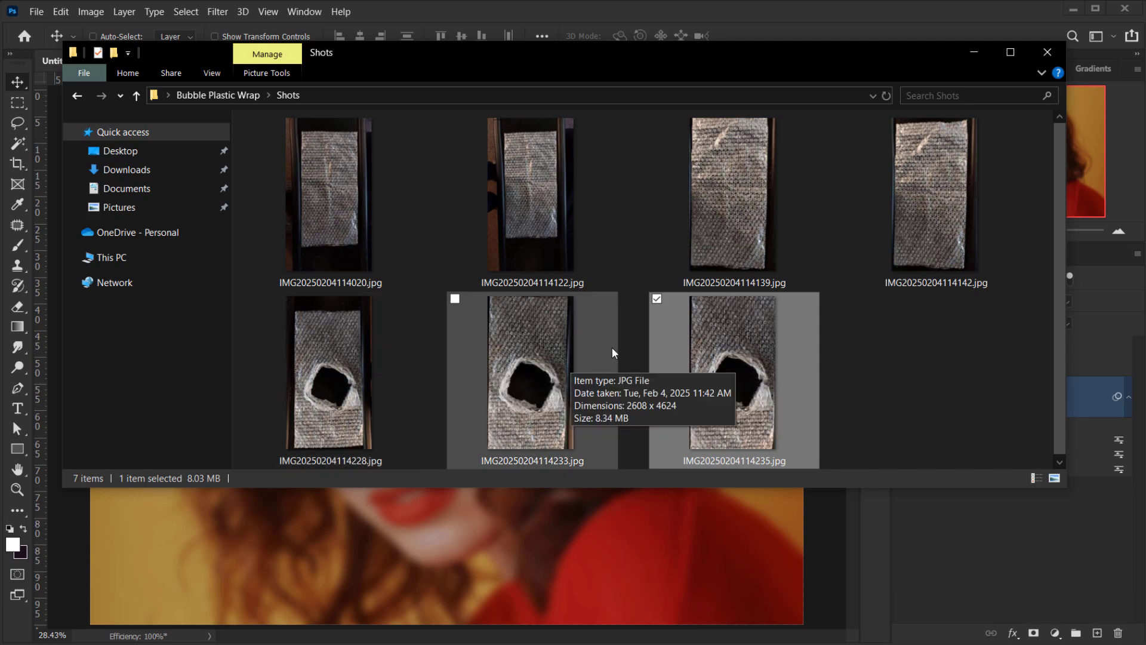
click(218, 95)
click(529, 236)
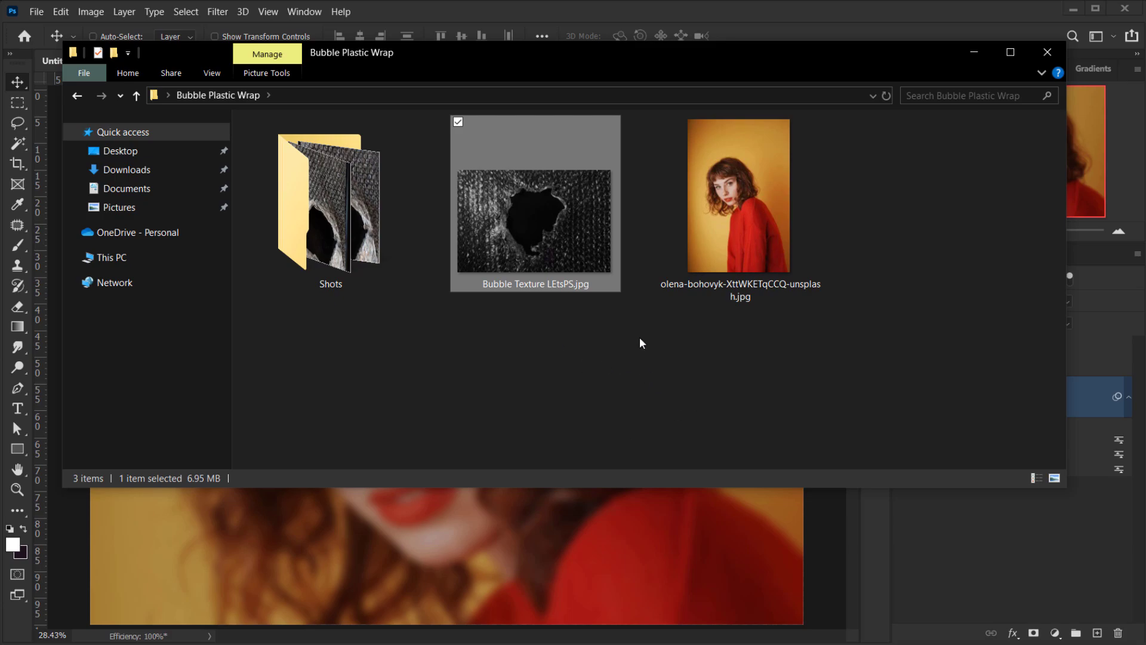
drag(544, 244, 449, 550)
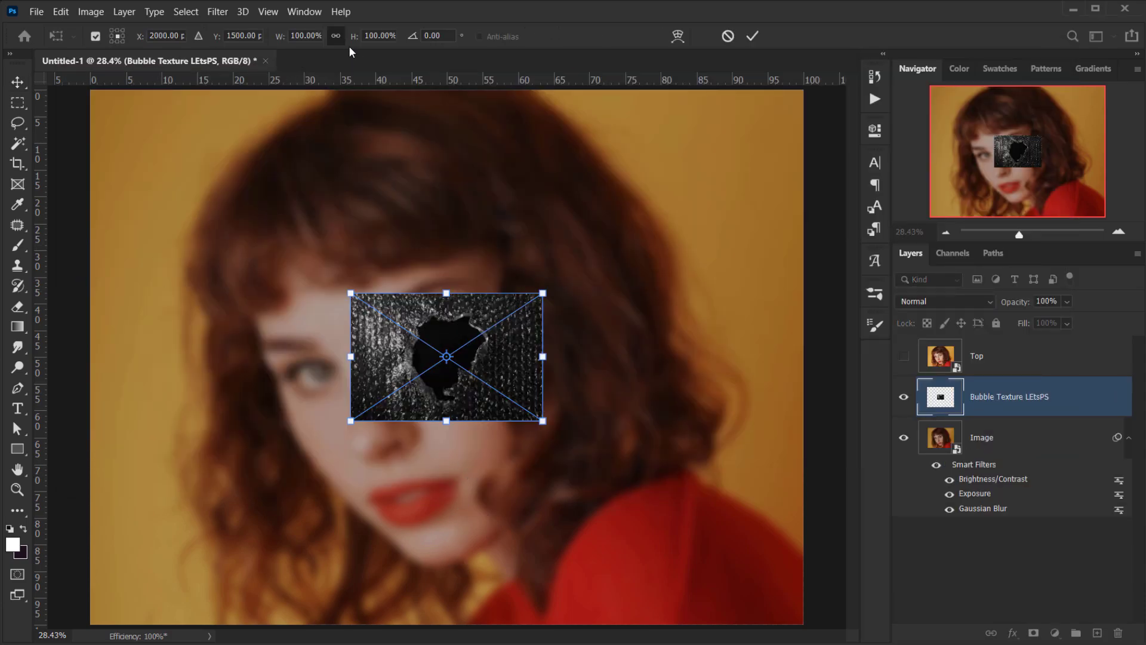
Scale the bubble texture to about 423%, centre it, set 73% opacity and commit
drag(352, 37, 604, 46)
click(1022, 306)
drag(1022, 306, 788, 402)
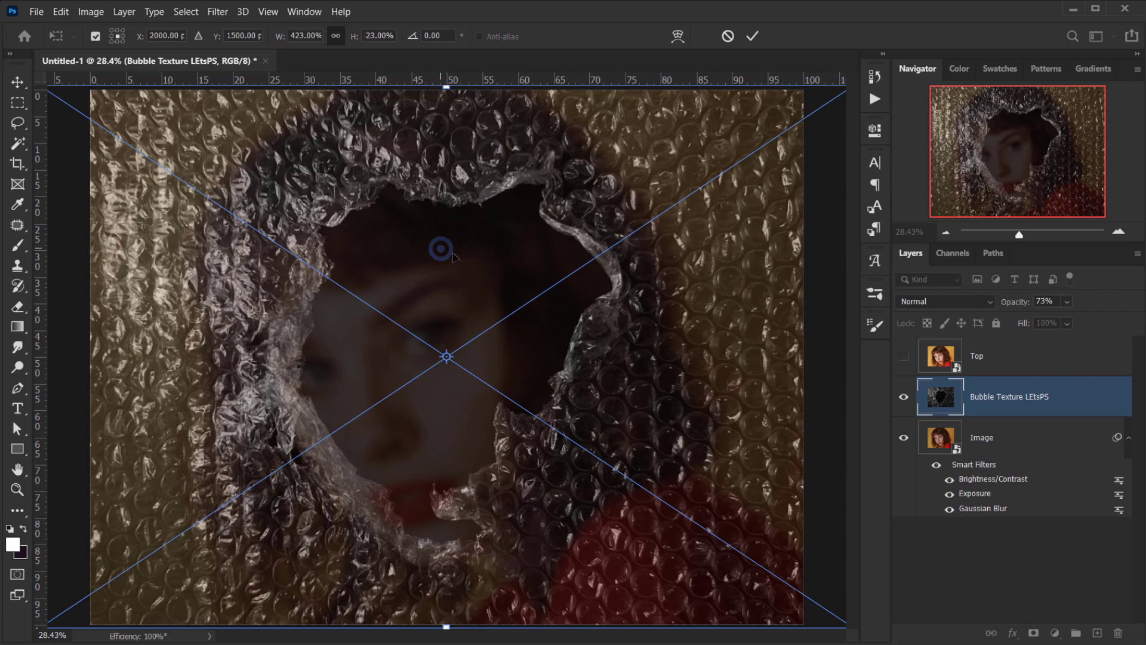
mouse_move(441, 265)
mouse_down()
mouse_move(430, 288)
mouse_move(451, 267)
mouse_move(418, 266)
mouse_move(442, 257)
mouse_up()
click(753, 36)
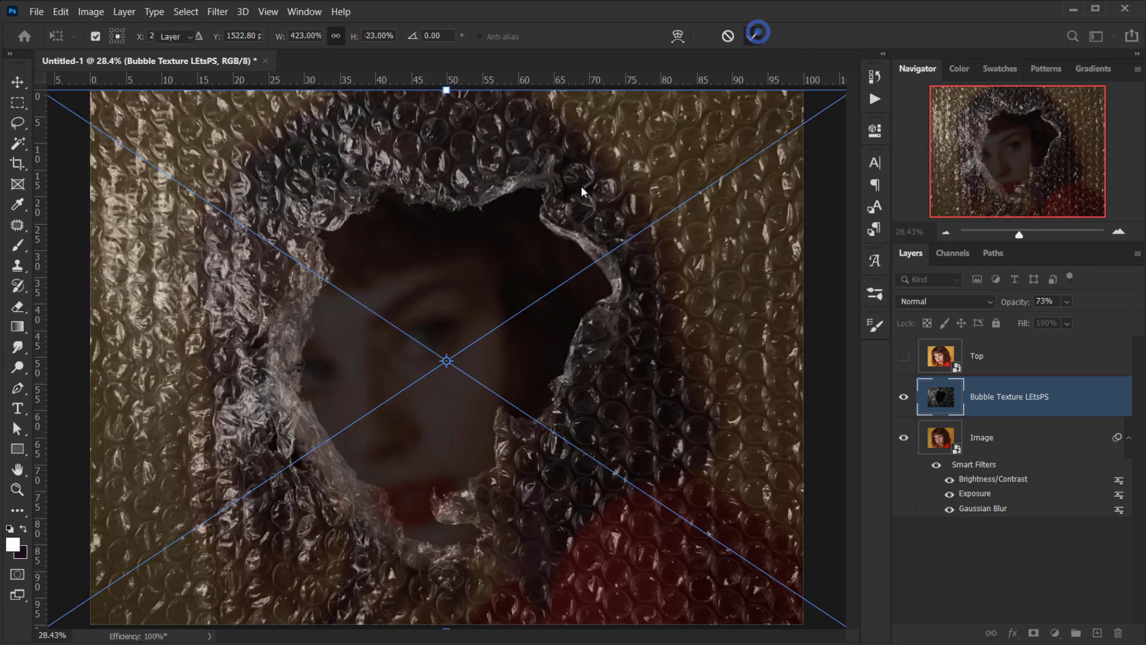
scroll(482, 337, down, 2)
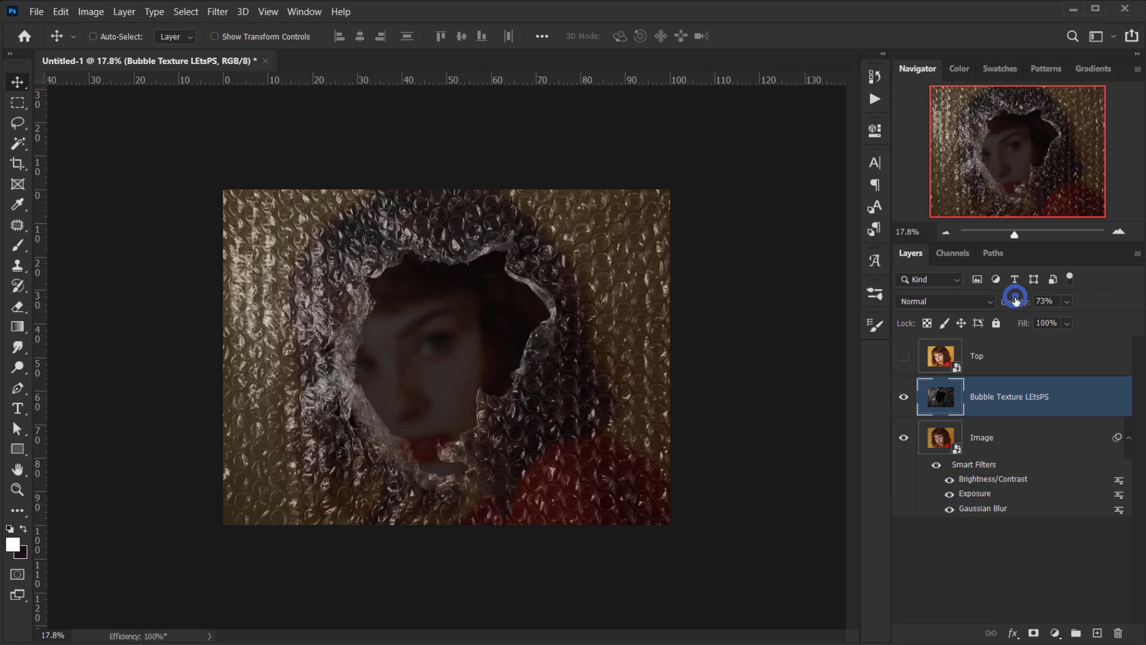
Set the Bubble Texture LEtsPS layer to 100% opacity and zoom in and out to inspect it
key(0)
scroll(434, 430, up, 1)
scroll(434, 430, up, 2)
scroll(434, 430, down, 1)
scroll(371, 409, up, 3)
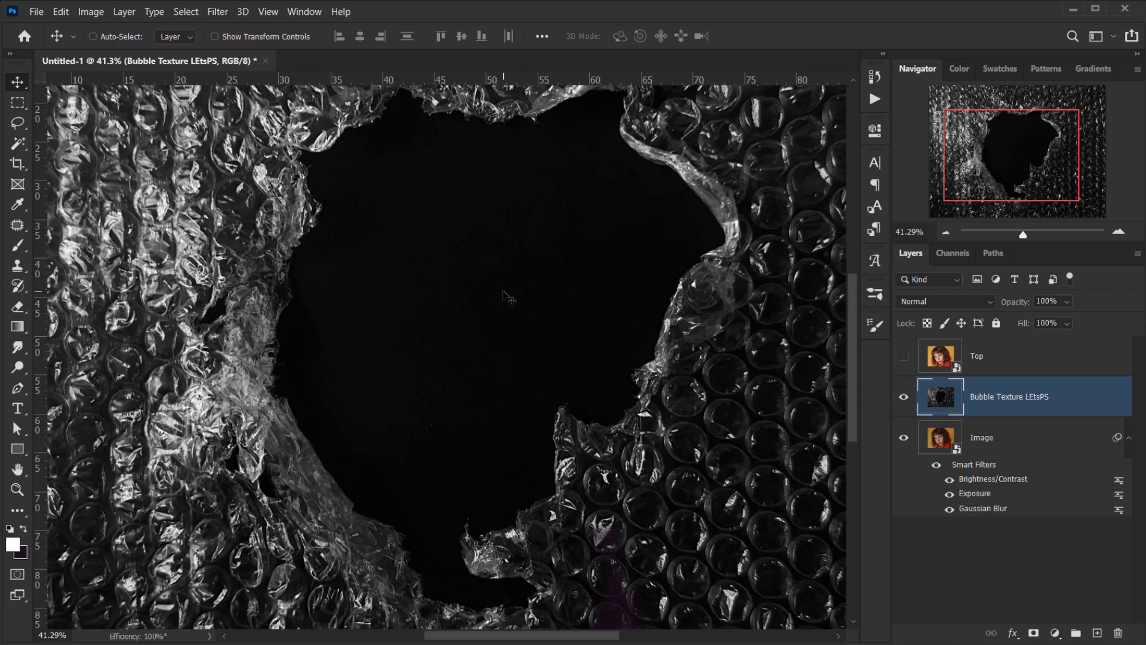
scroll(506, 389, down, 1)
scroll(507, 389, down, 1)
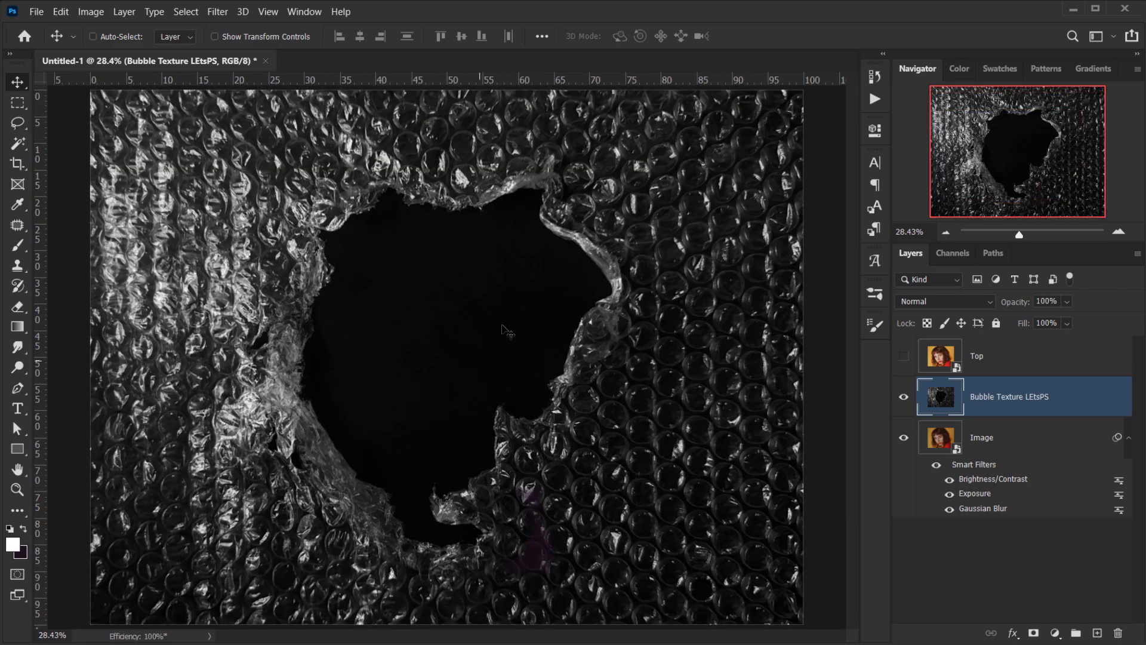
scroll(457, 325, up, 2)
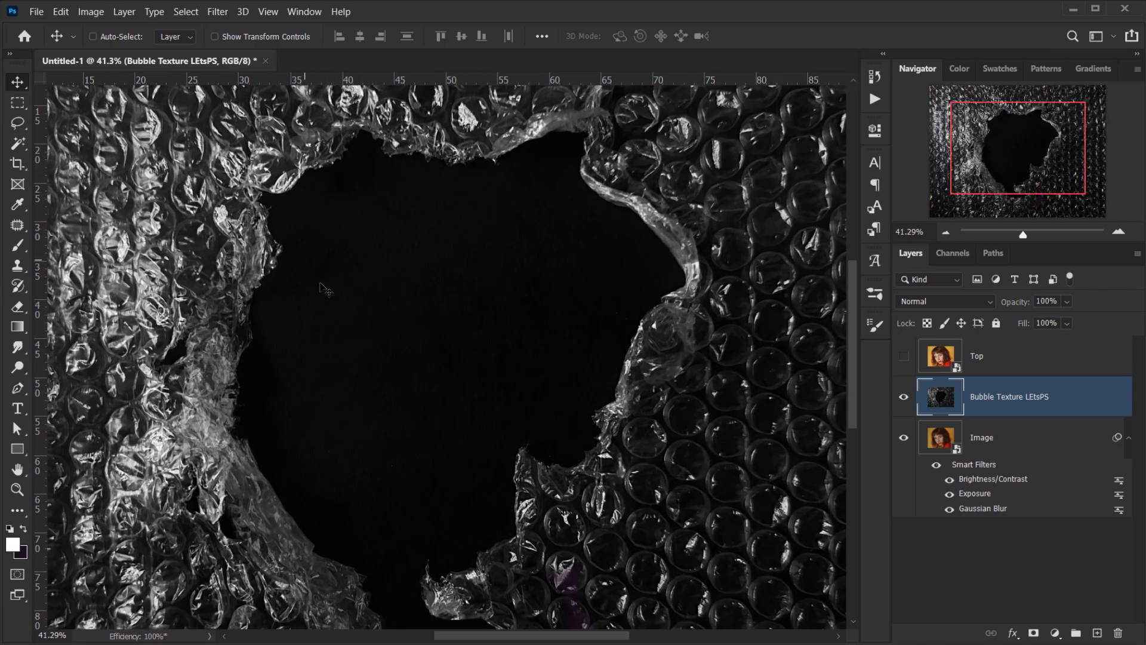
scroll(448, 384, down, 2)
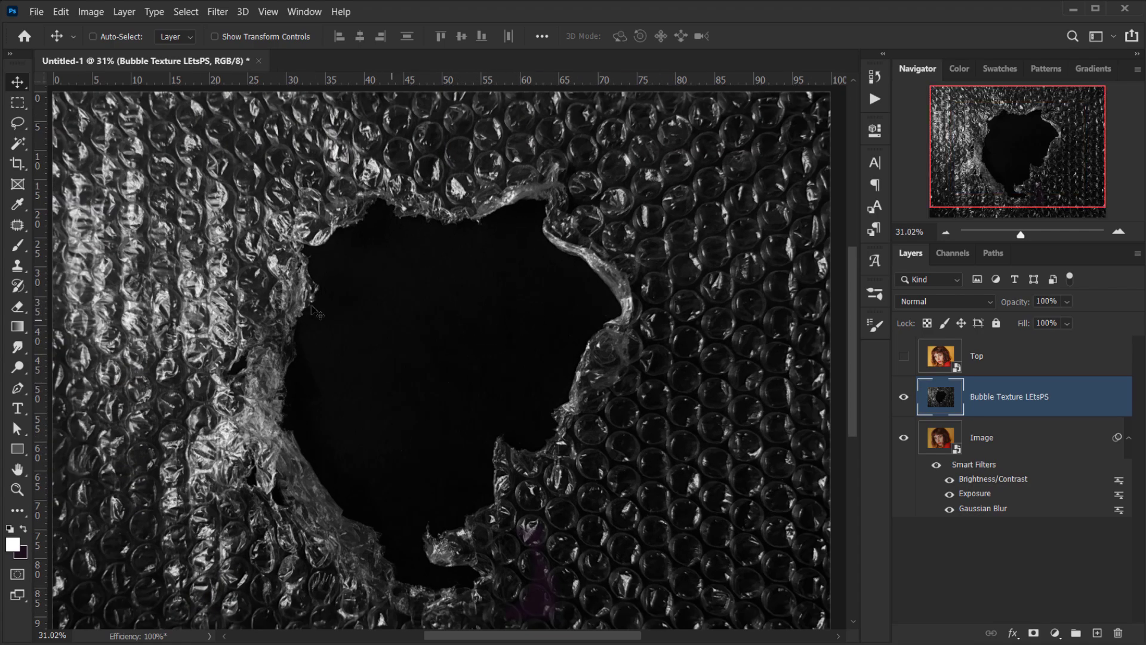
Pick the Magic Wand, adjust its tolerance, and select the black hole in the bubble texture
click(16, 148)
drag(16, 149, 78, 174)
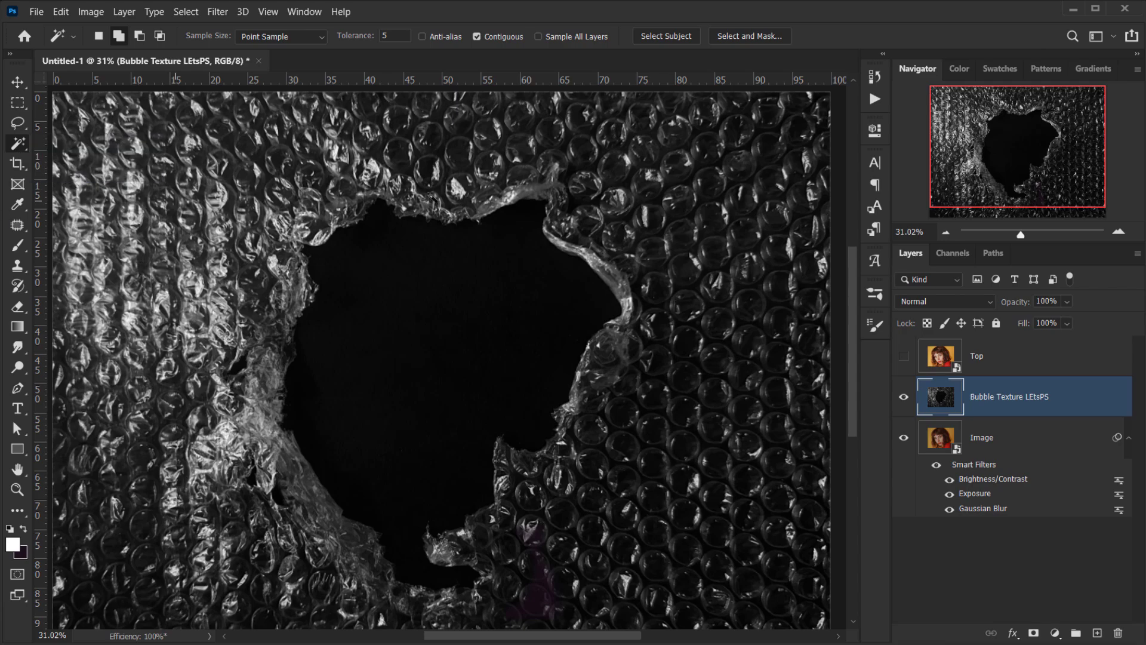
click(391, 34)
click(422, 315)
click(392, 302)
Add the leftover dark specks inside the hole to the selection
click(429, 271)
click(408, 268)
click(451, 249)
click(512, 307)
click(490, 313)
click(572, 336)
click(478, 312)
click(326, 371)
scroll(326, 372, up, 3)
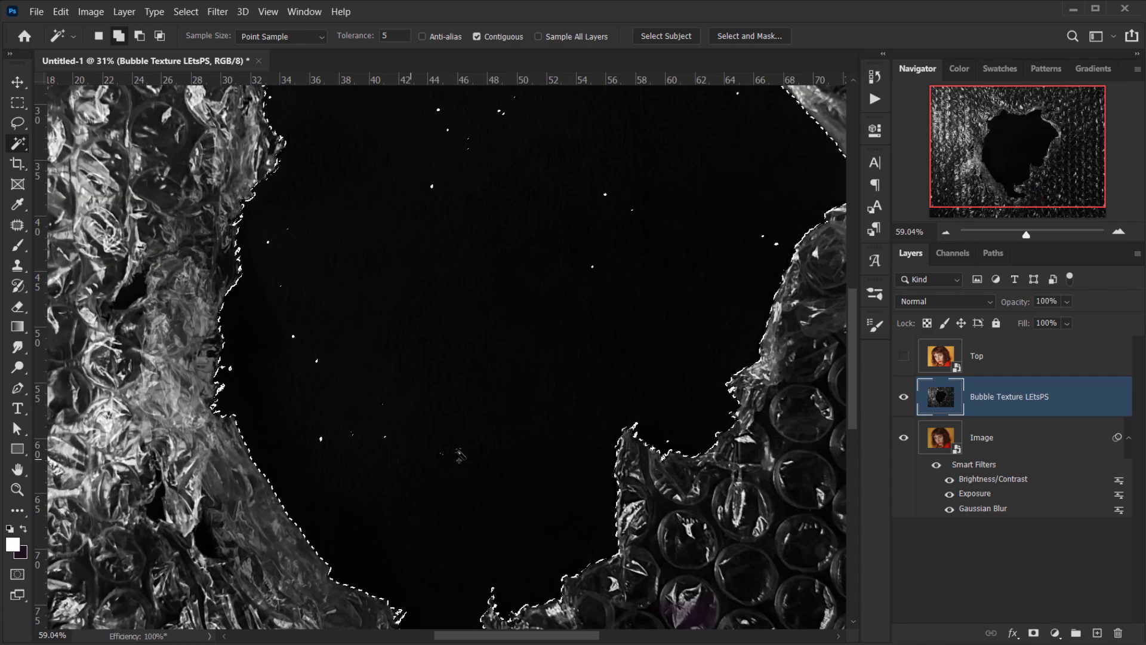
scroll(320, 313, down, 2)
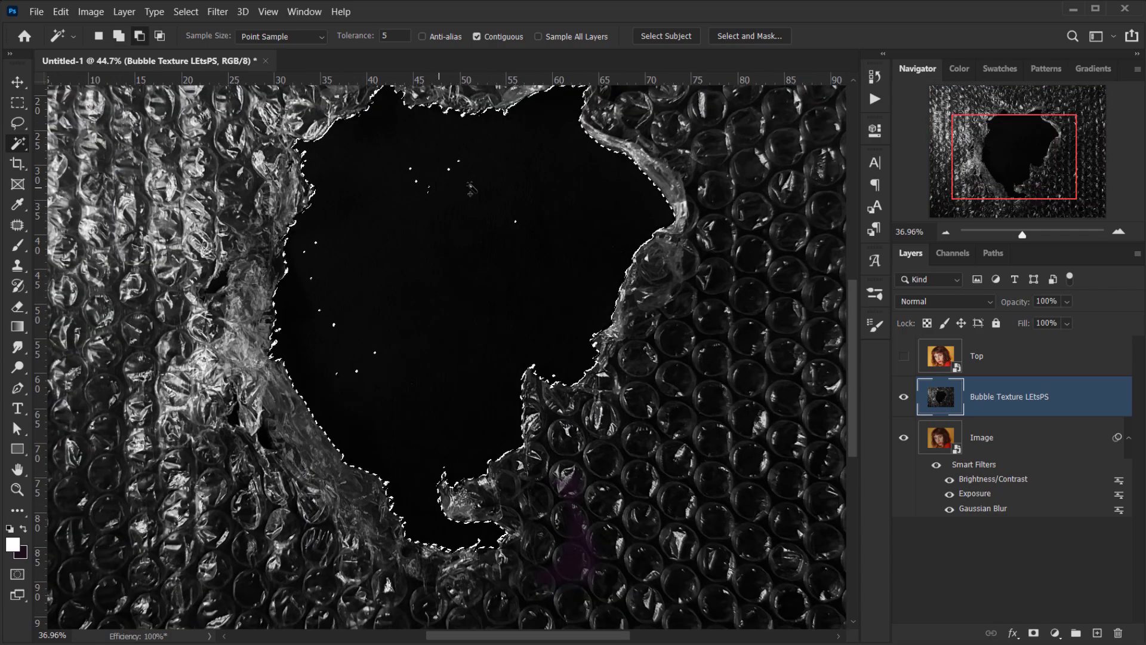
click(453, 170)
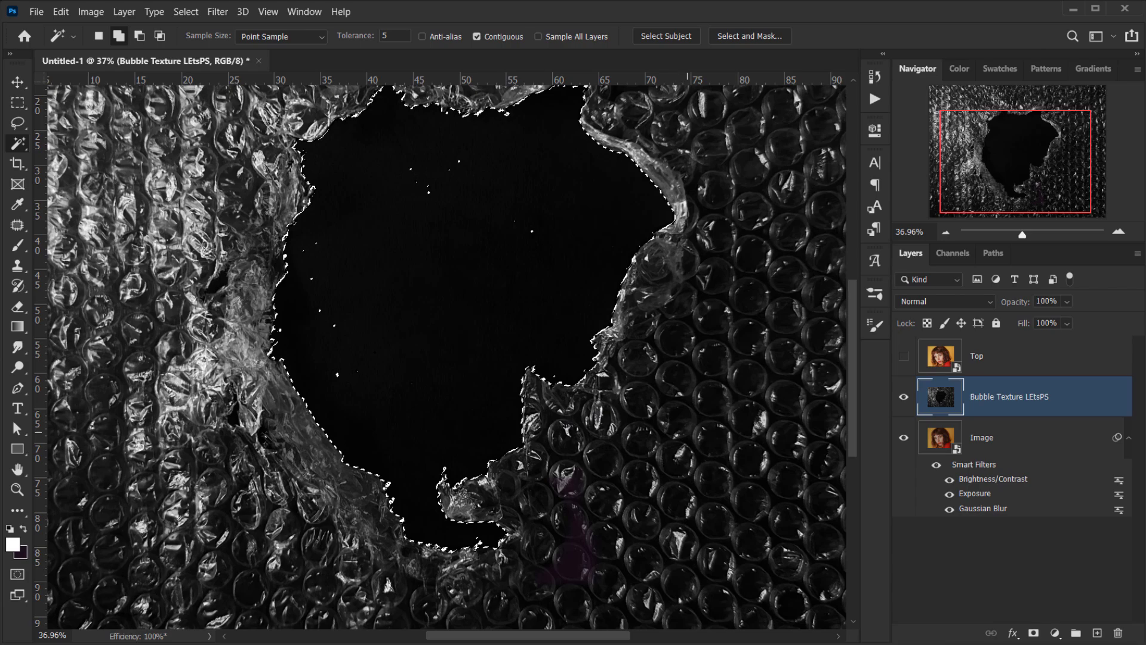
Add the remaining dark gaps along the hole's edge to the selection
scroll(454, 273, up, 2)
scroll(301, 382, up, 7)
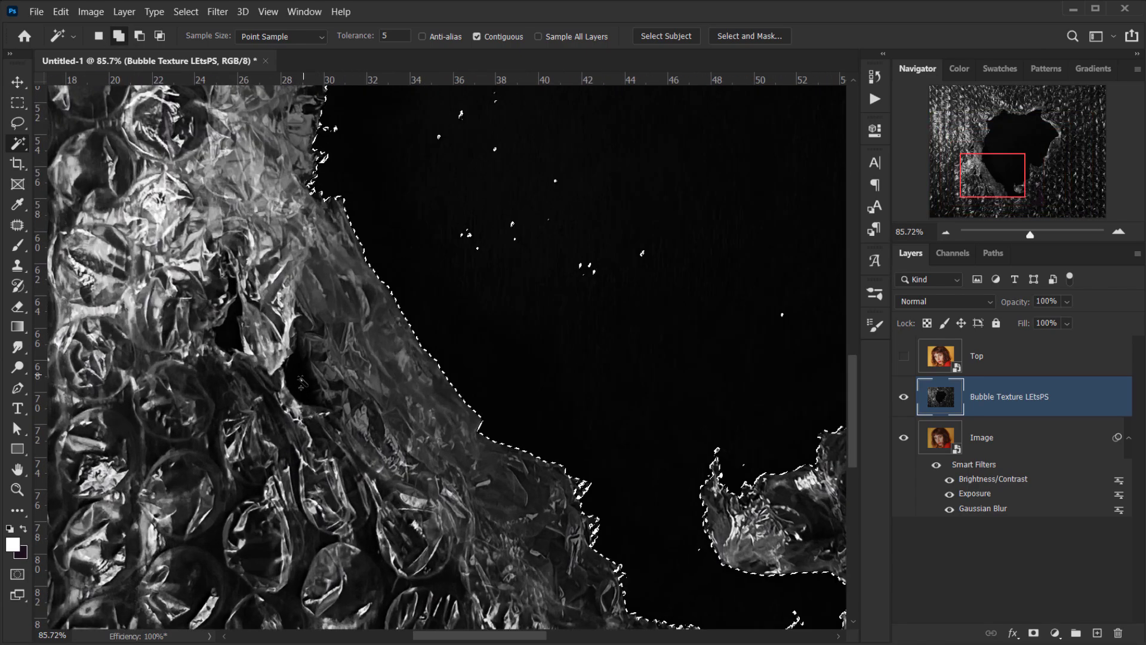
click(296, 378)
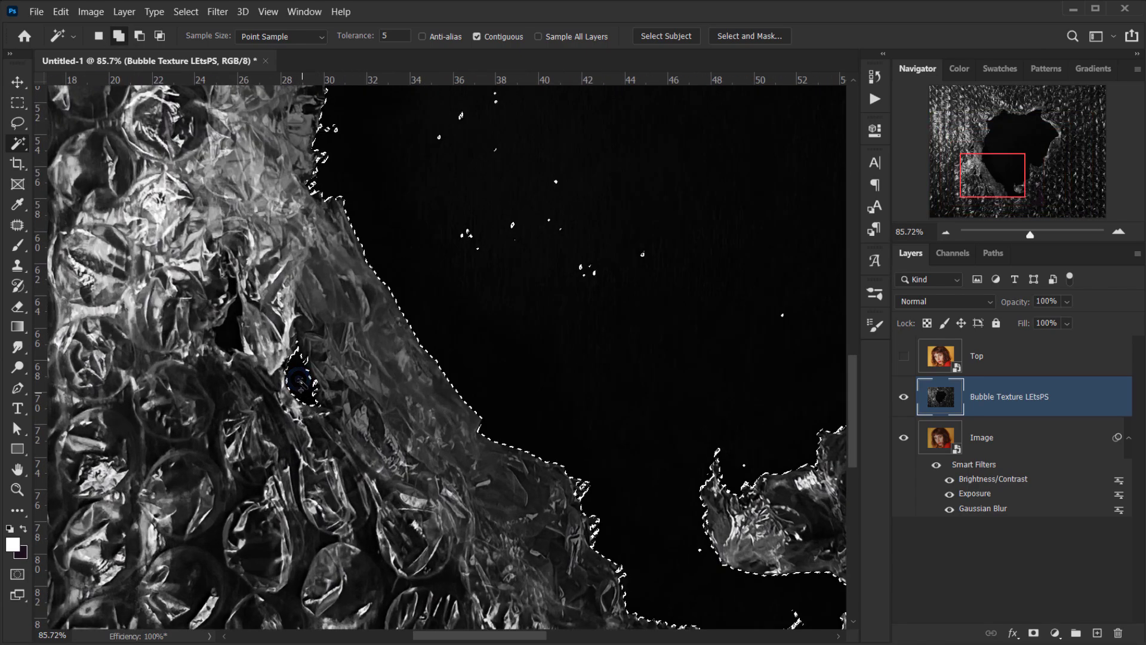
click(299, 376)
click(233, 334)
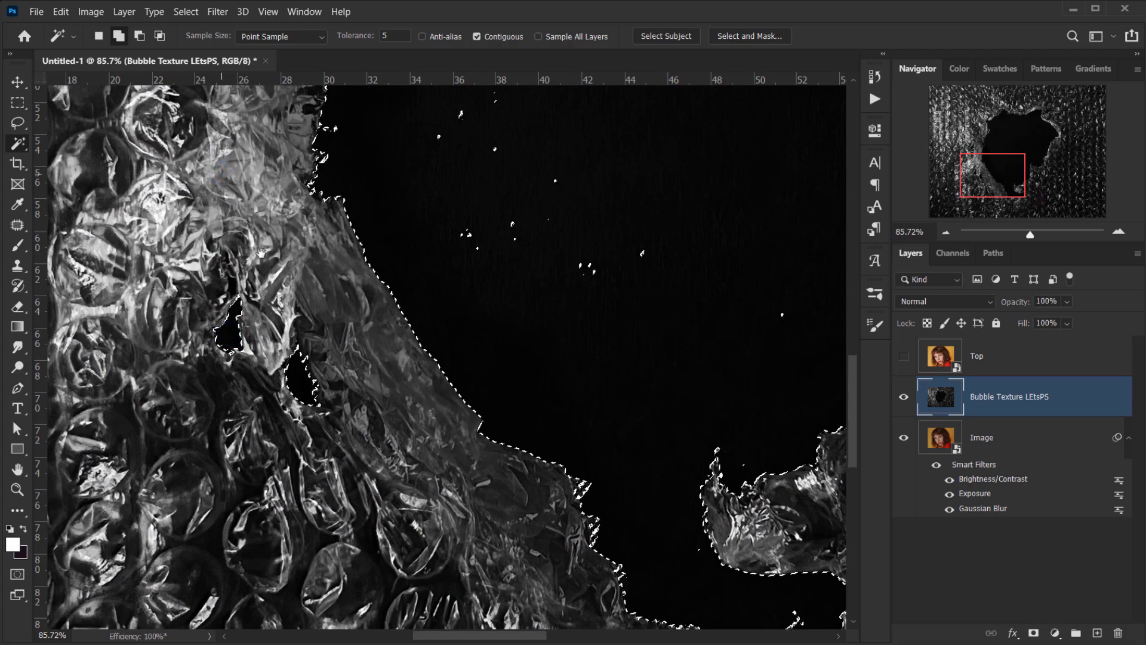
scroll(261, 253, down, 2)
drag(256, 174, 313, 392)
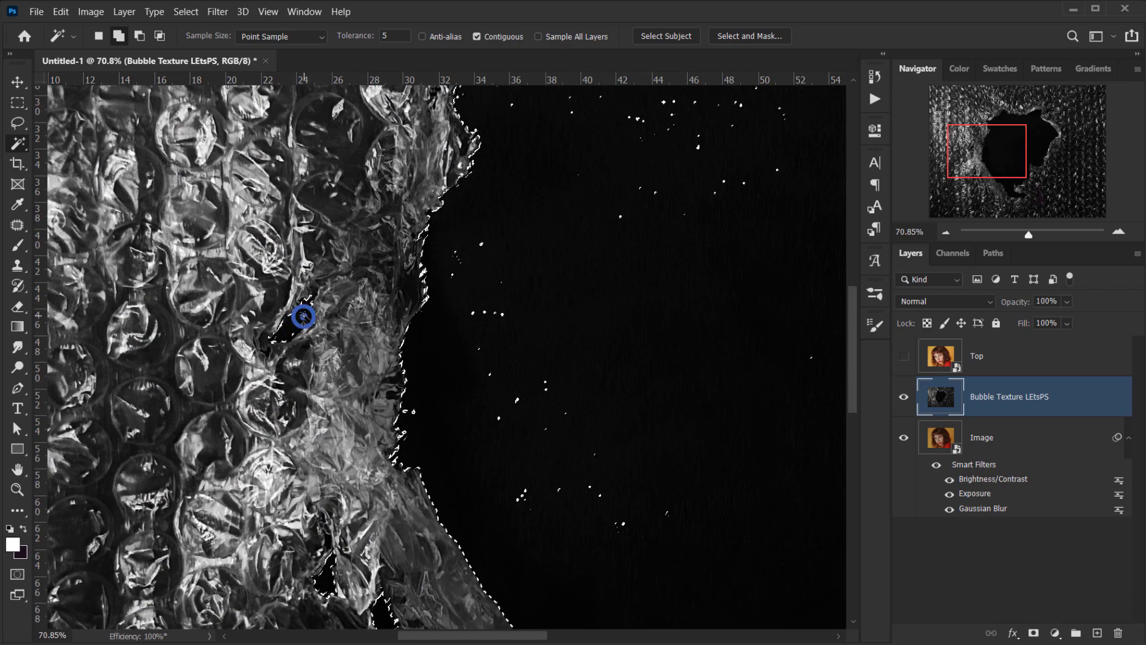
scroll(303, 316, down, 3)
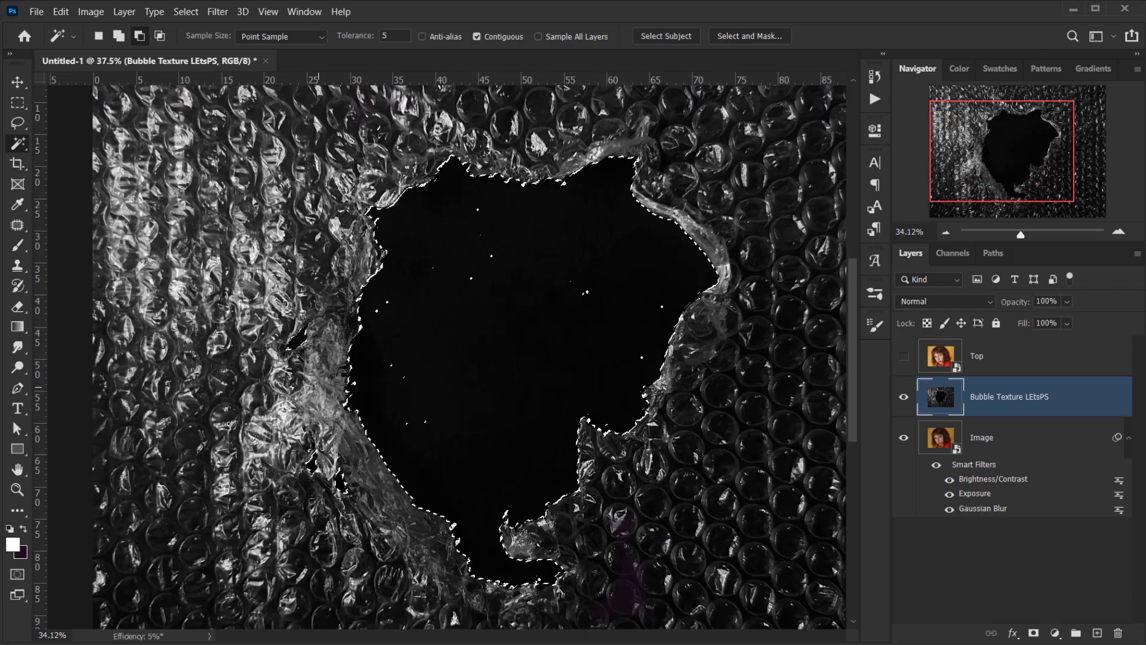
scroll(466, 288, down, 2)
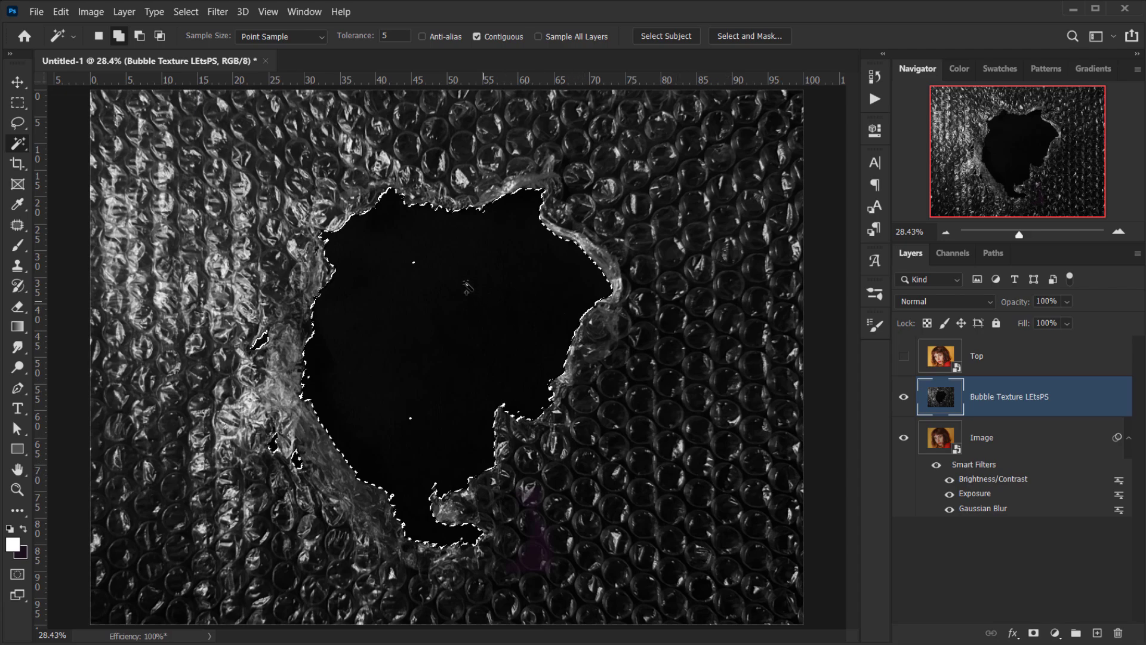
click(997, 369)
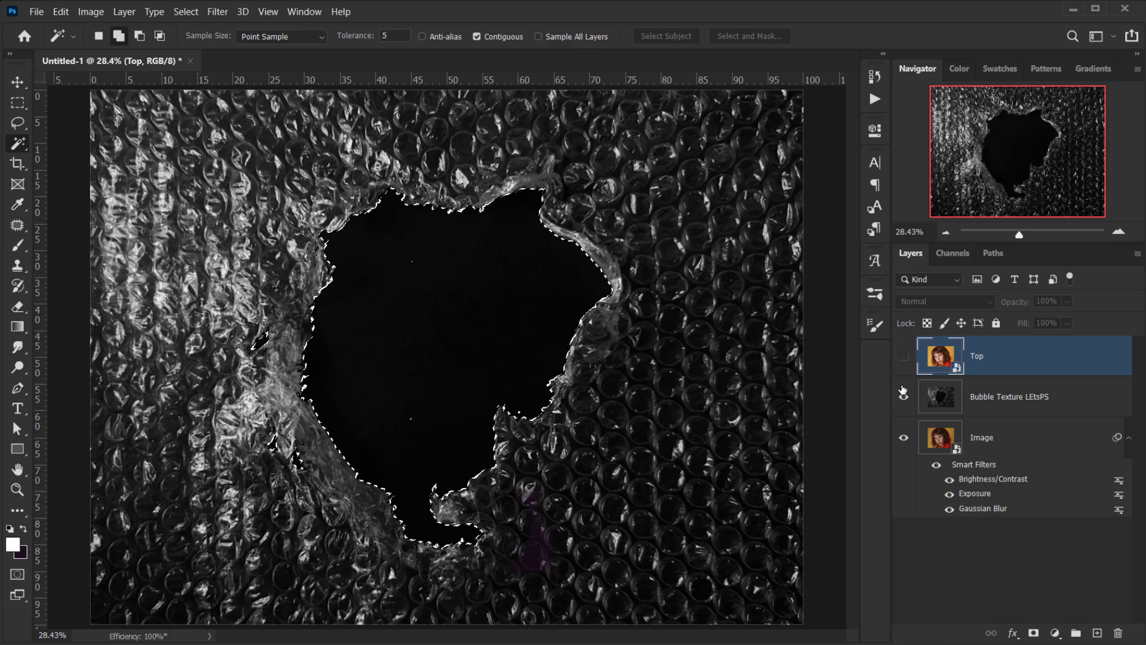
Make the Top portrait visible and add a layer mask from the hole selection
click(904, 356)
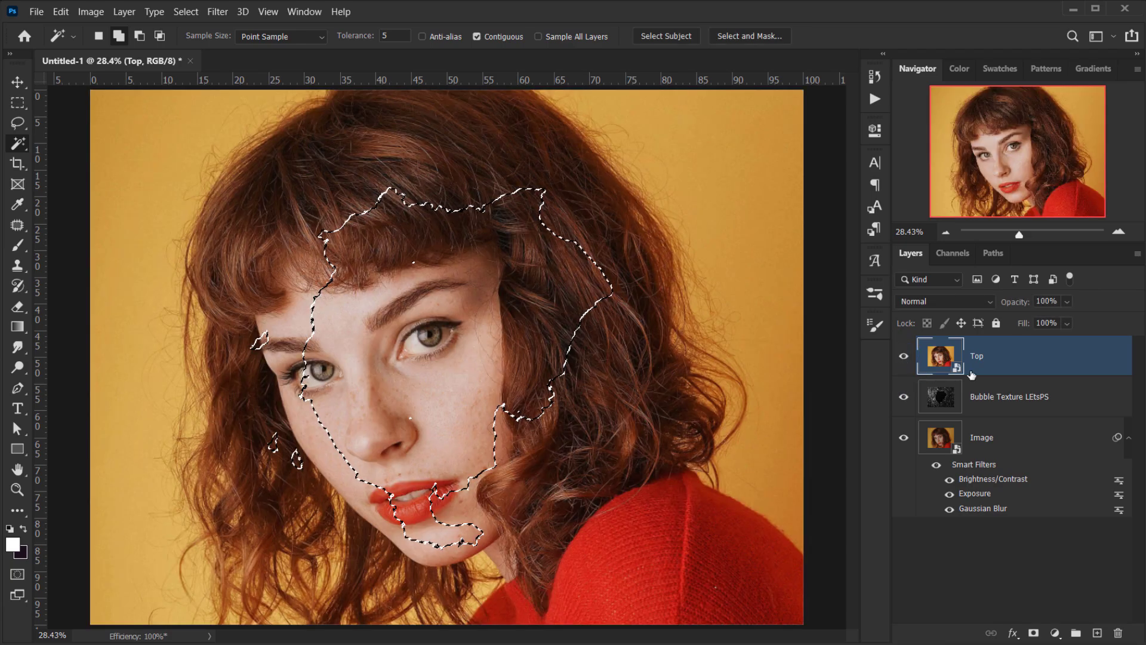
click(1033, 633)
scroll(481, 343, up, 2)
scroll(363, 366, down, 3)
scroll(385, 336, up, 3)
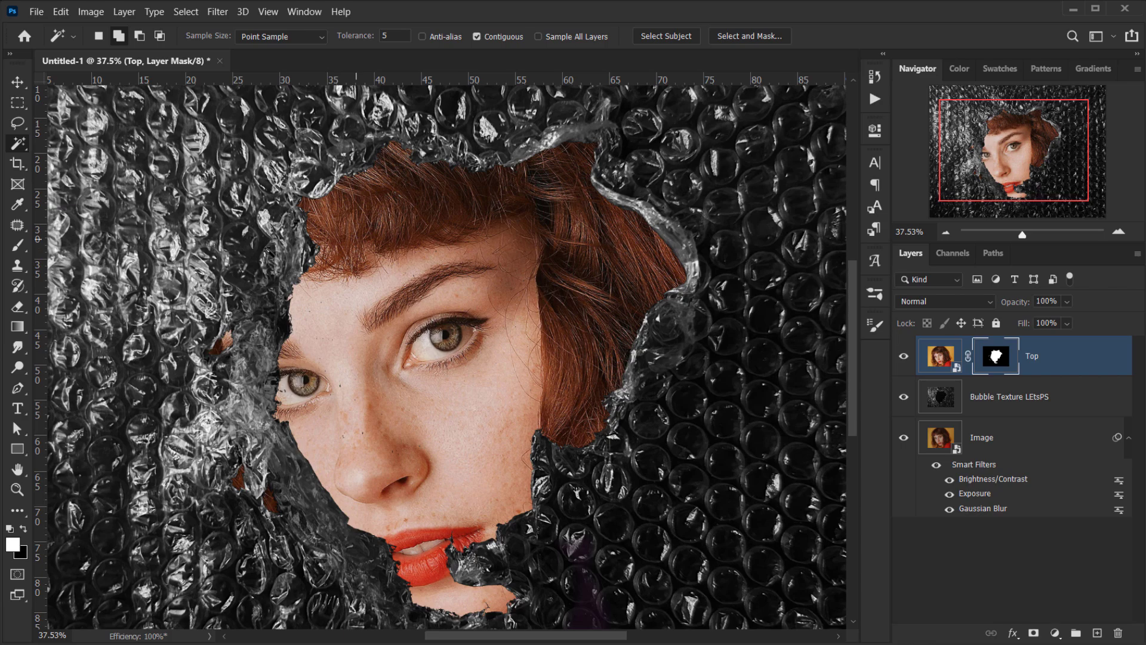
scroll(481, 357, down, 2)
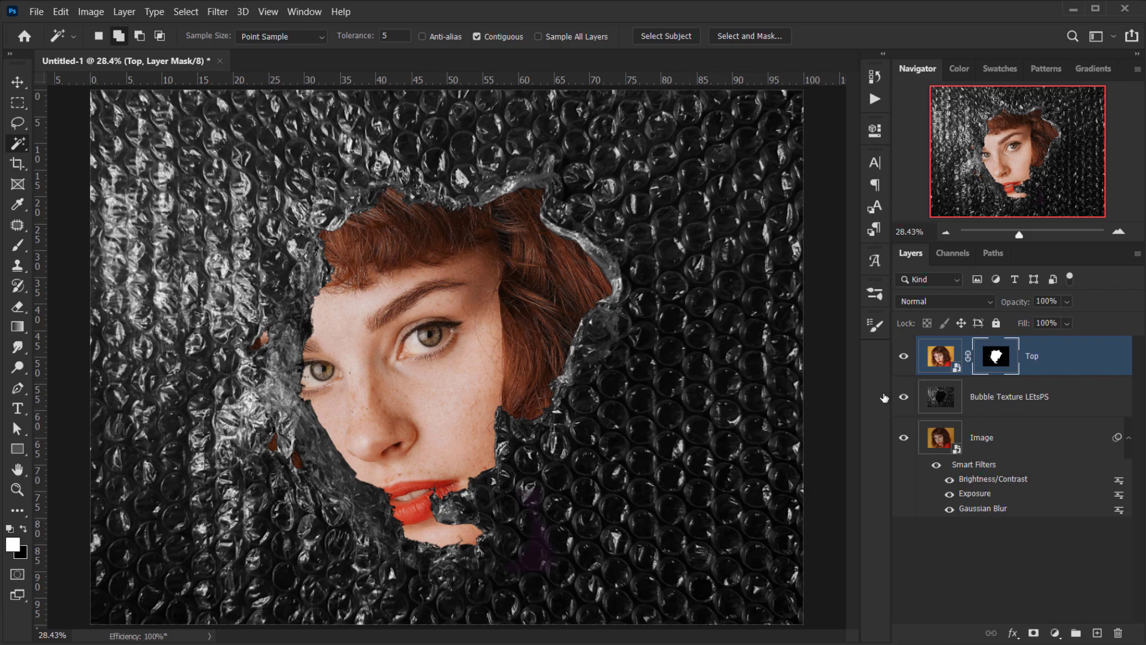
click(956, 405)
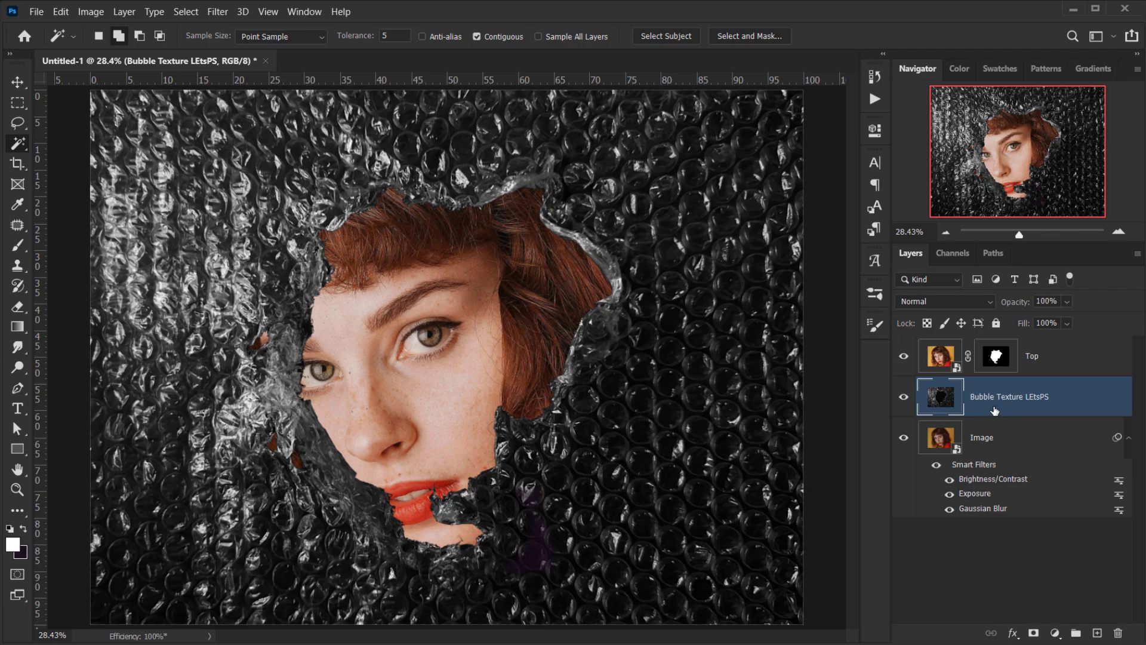
Set the Bubble Texture LEtsPS layer's blend mode to Screen
click(921, 302)
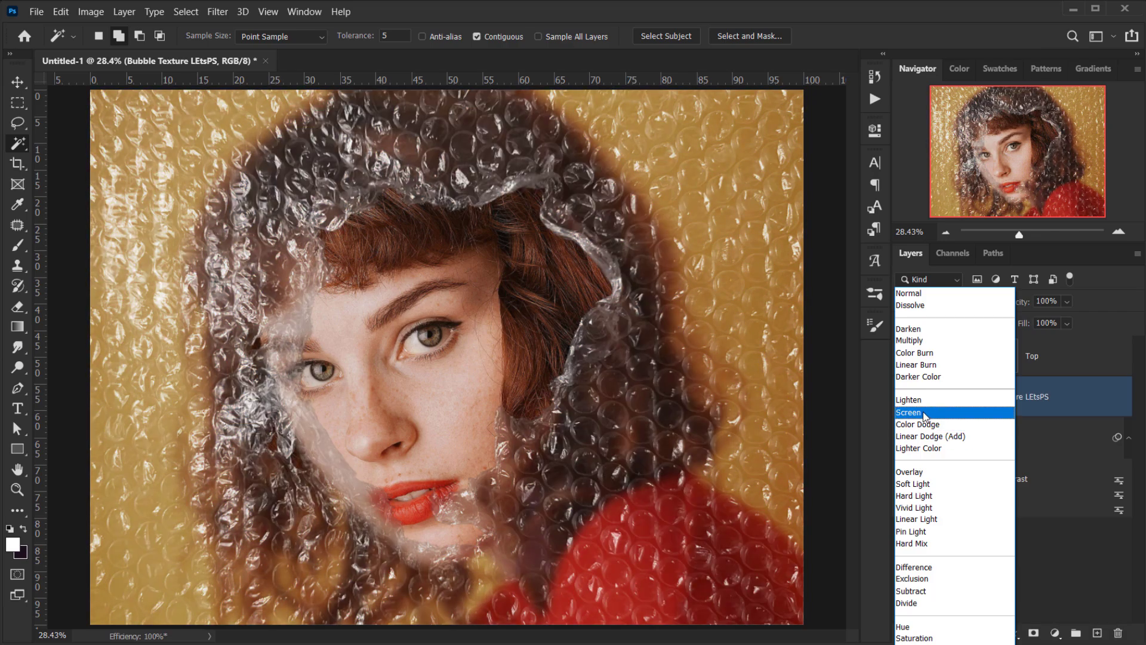
click(924, 413)
Zoom around the composite to inspect it and switch to the Move tool
scroll(459, 443, up, 2)
scroll(478, 418, down, 3)
scroll(514, 382, up, 6)
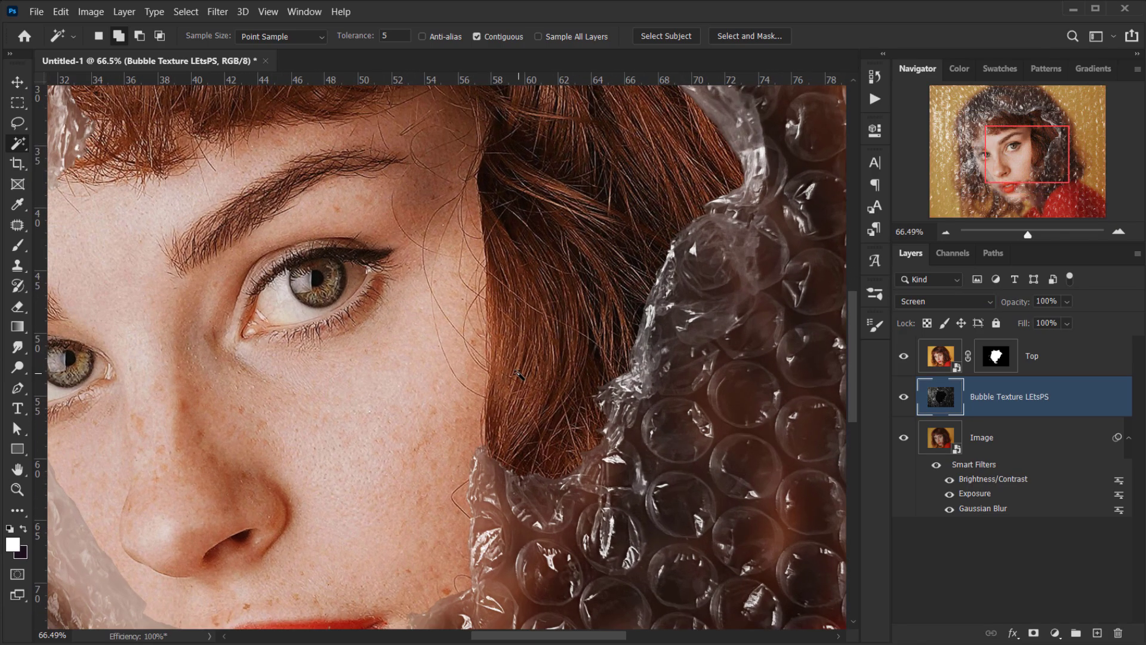
scroll(519, 374, down, 5)
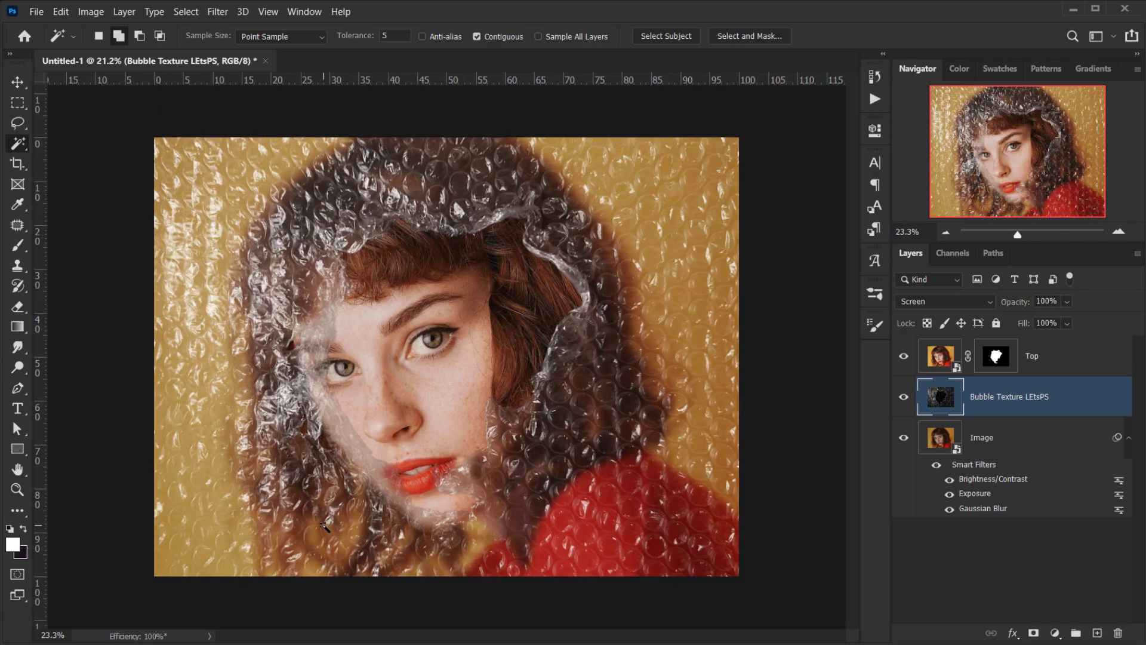
scroll(326, 526, up, 4)
scroll(372, 353, down, 3)
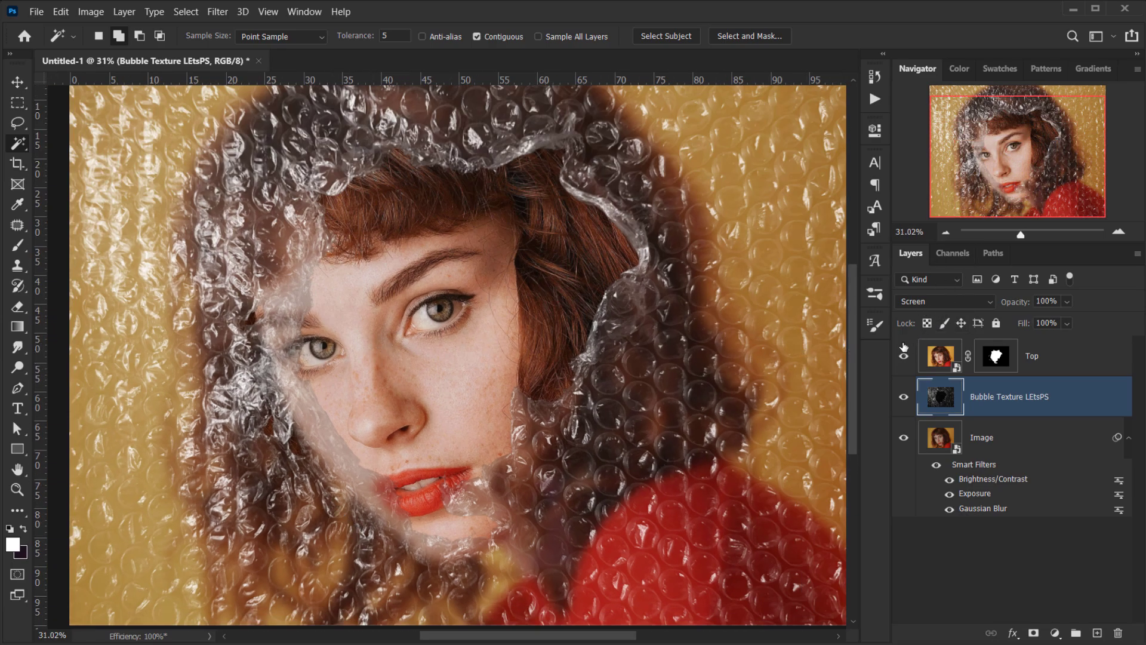
scroll(421, 419, down, 1)
scroll(179, 430, up, 1)
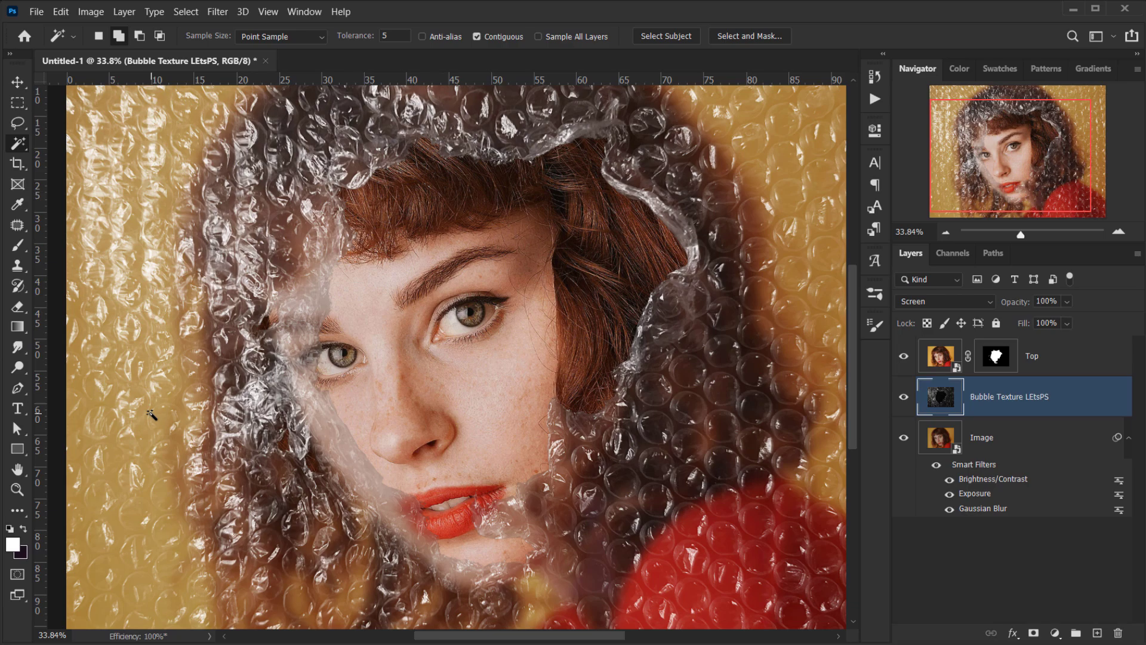
scroll(152, 414, down, 2)
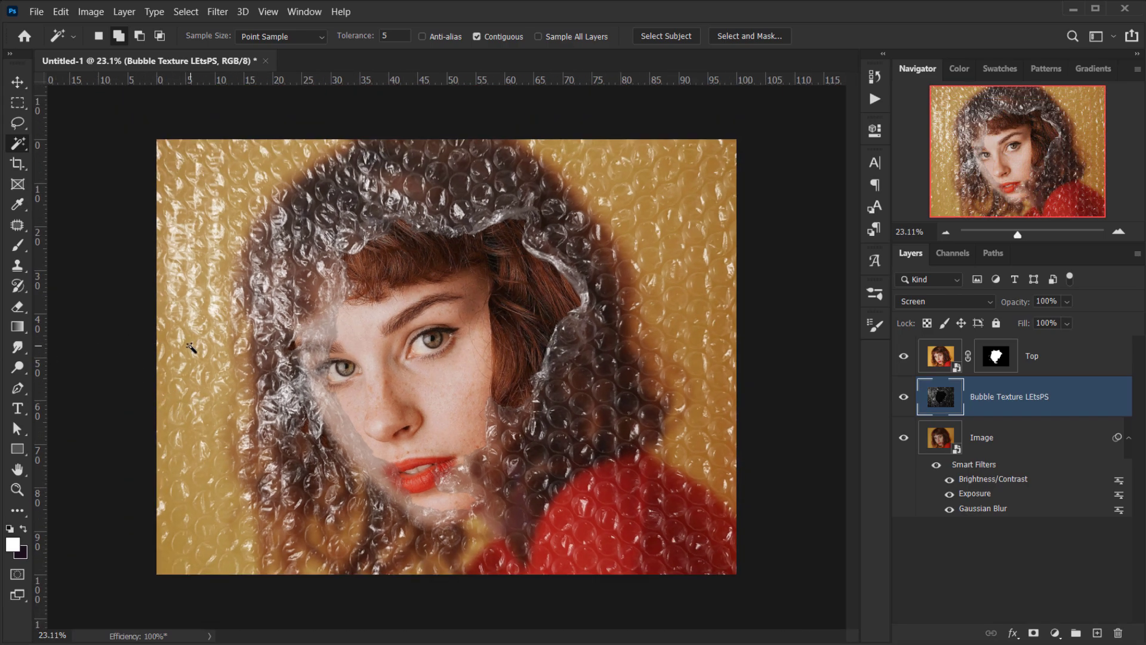
key(v)
scroll(184, 169, up, 1)
scroll(753, 206, down, 2)
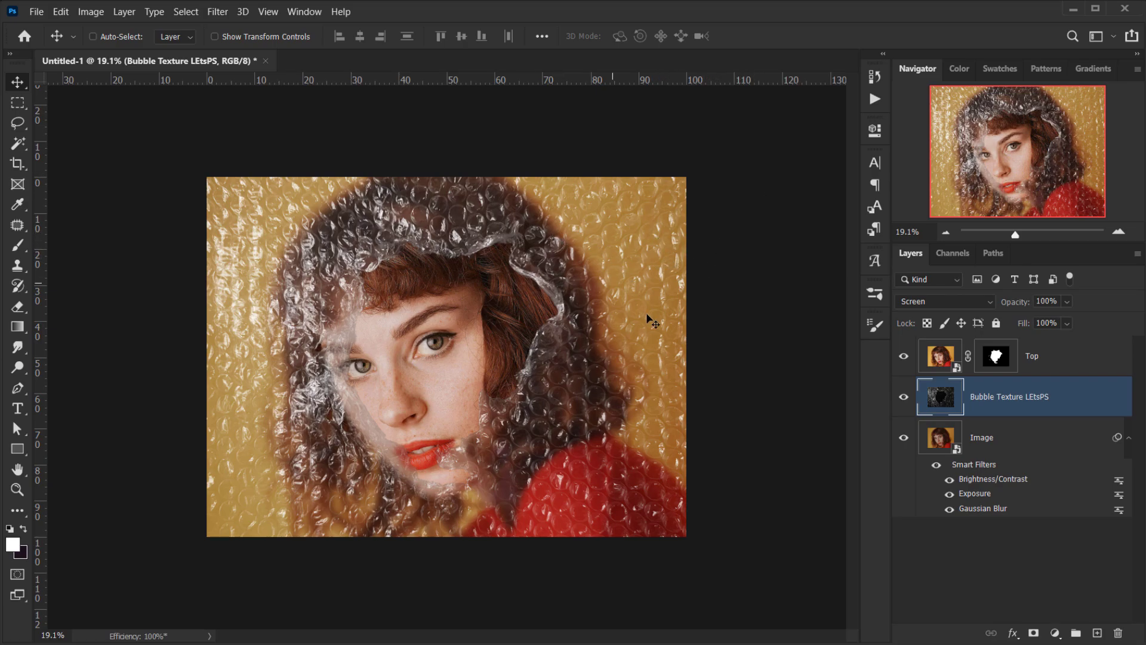
scroll(481, 375, up, 3)
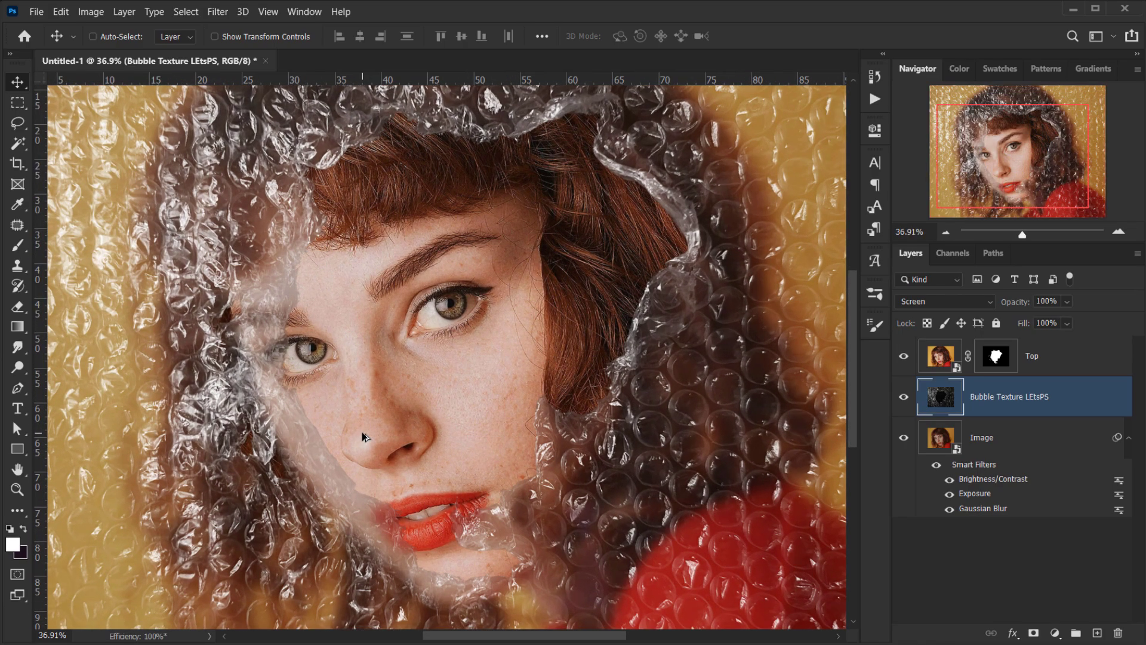
Select the Top layer, fit the image to the window, and toggle Top off and on
click(954, 364)
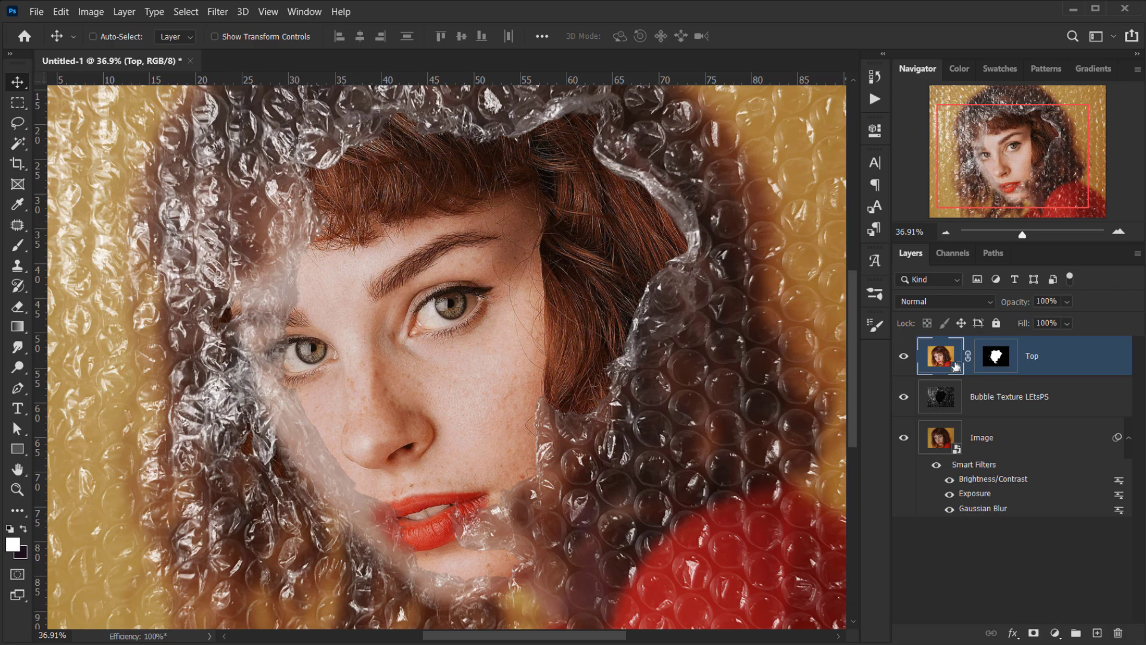
key(ctrl+0)
click(904, 356)
click(904, 357)
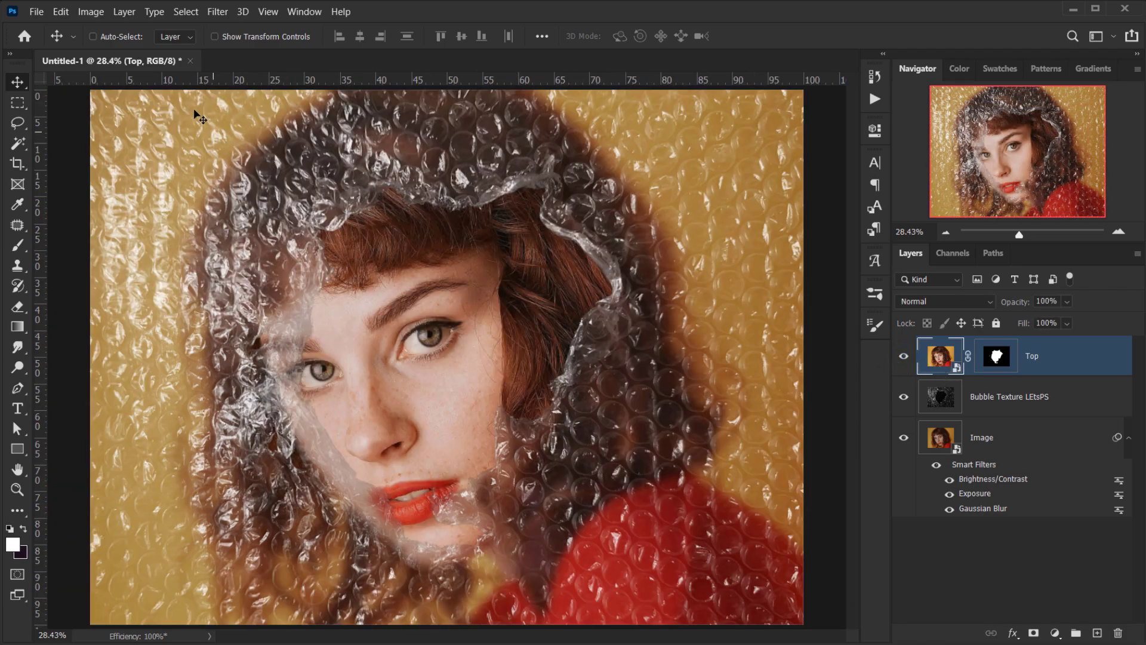
click(219, 14)
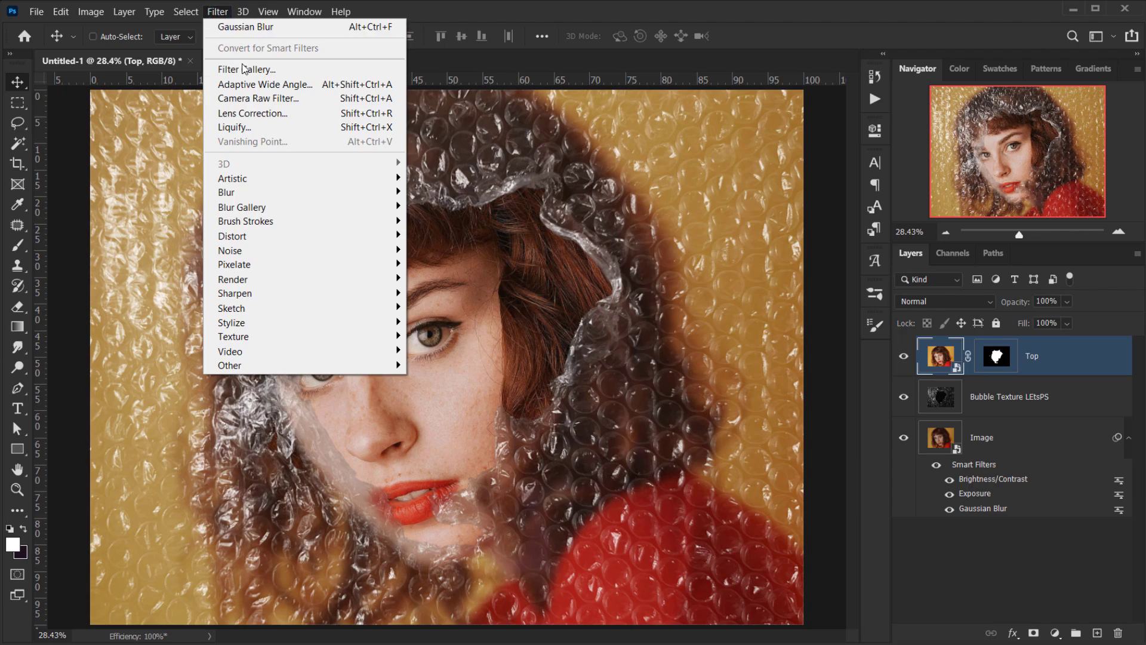
Apply Camera Raw to Top: Exposure -0.40, Contrast +5, Highlights +5, Texture +9, Grain 6
click(261, 99)
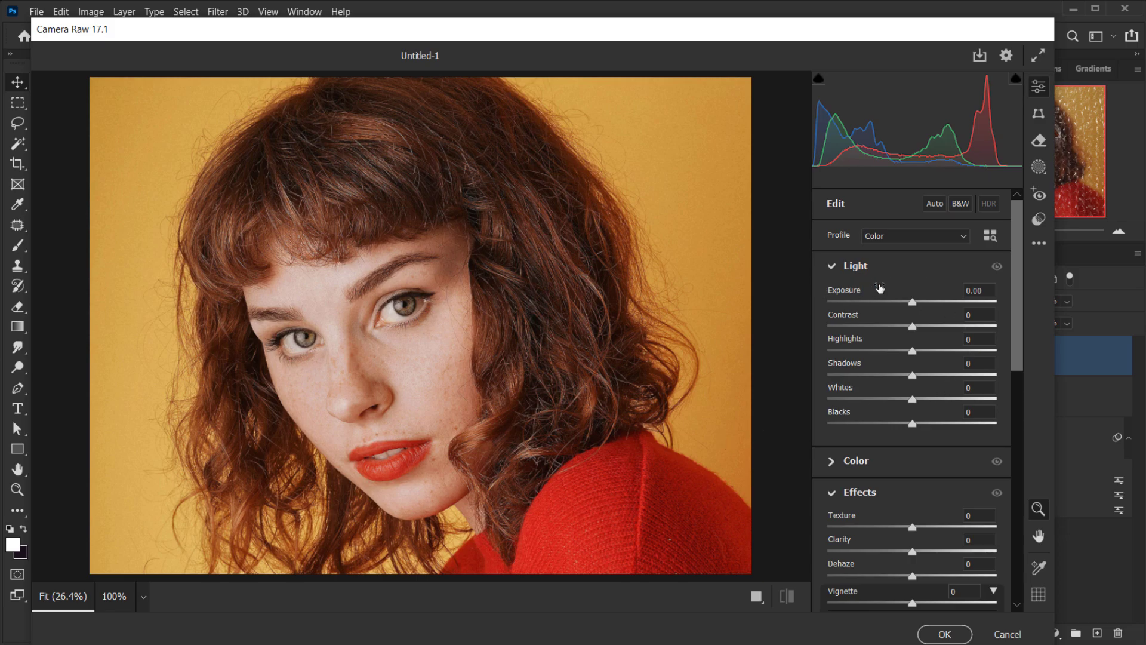
drag(913, 302, 906, 303)
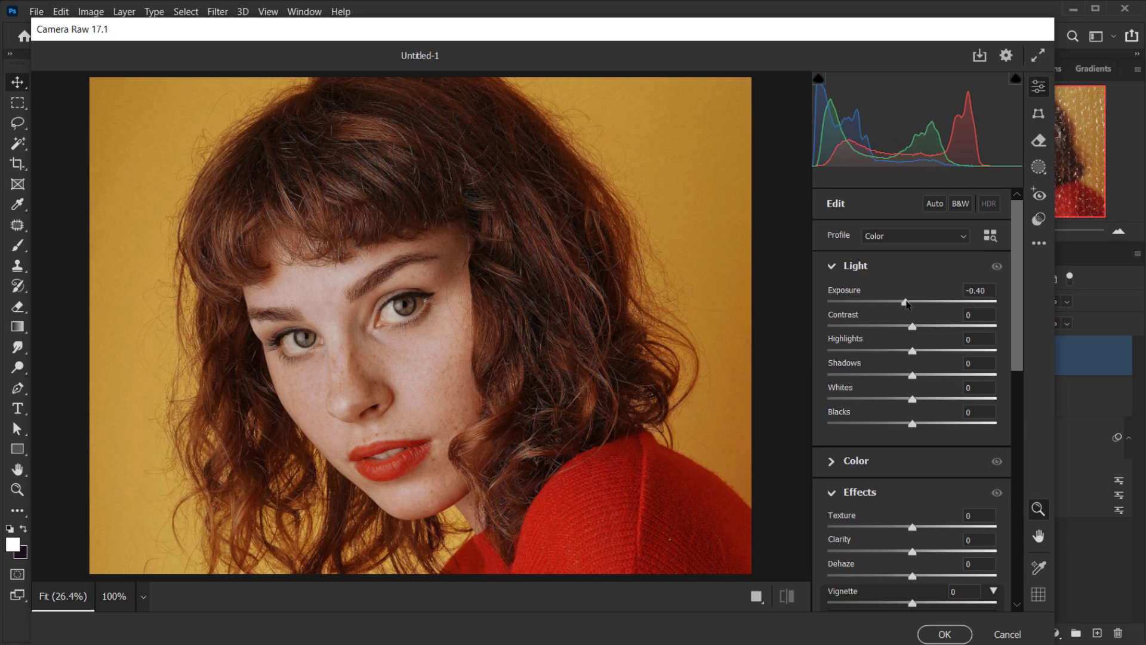
drag(913, 328, 918, 354)
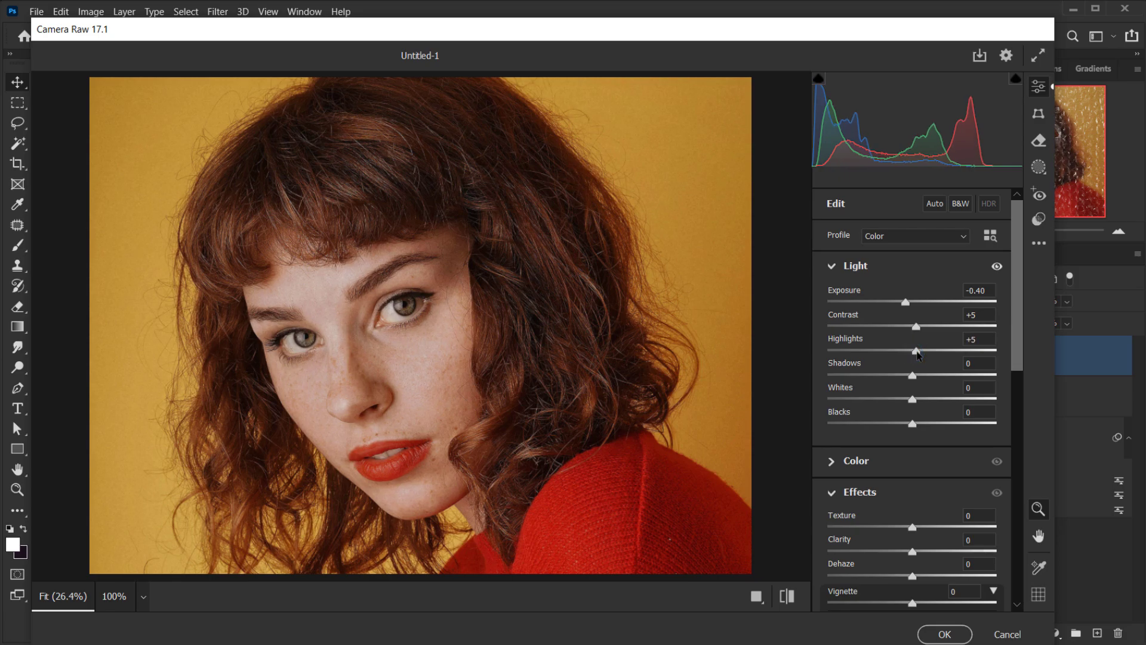
click(831, 267)
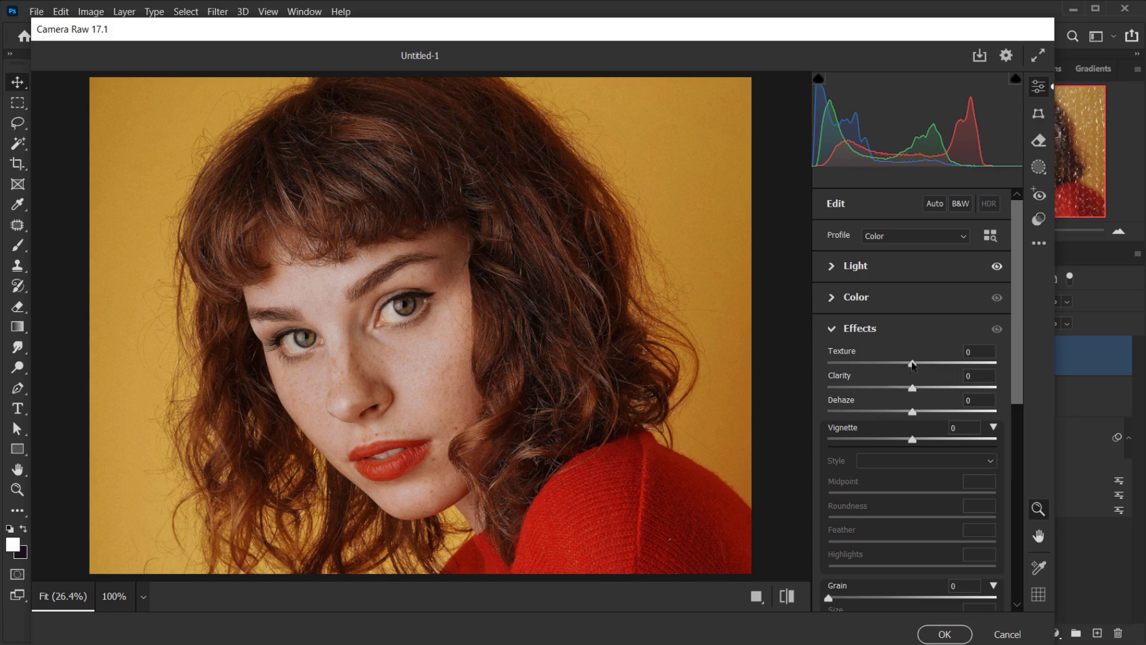
drag(912, 364, 918, 365)
drag(923, 365, 920, 365)
scroll(942, 449, down, 2)
scroll(943, 449, down, 2)
drag(829, 409, 839, 410)
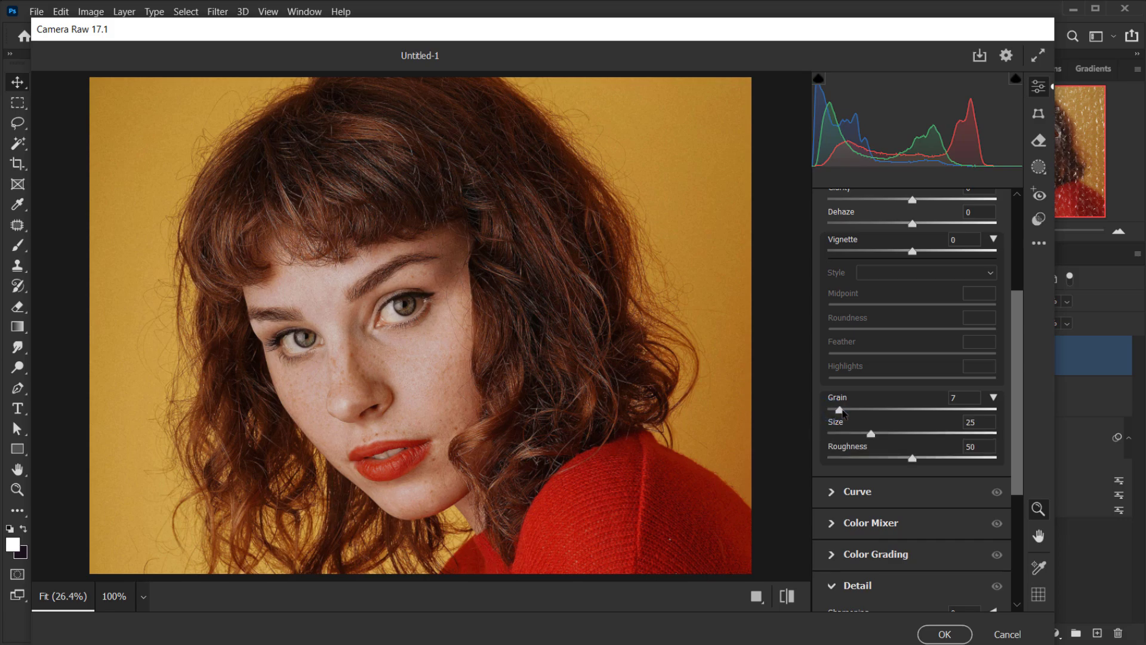
click(944, 634)
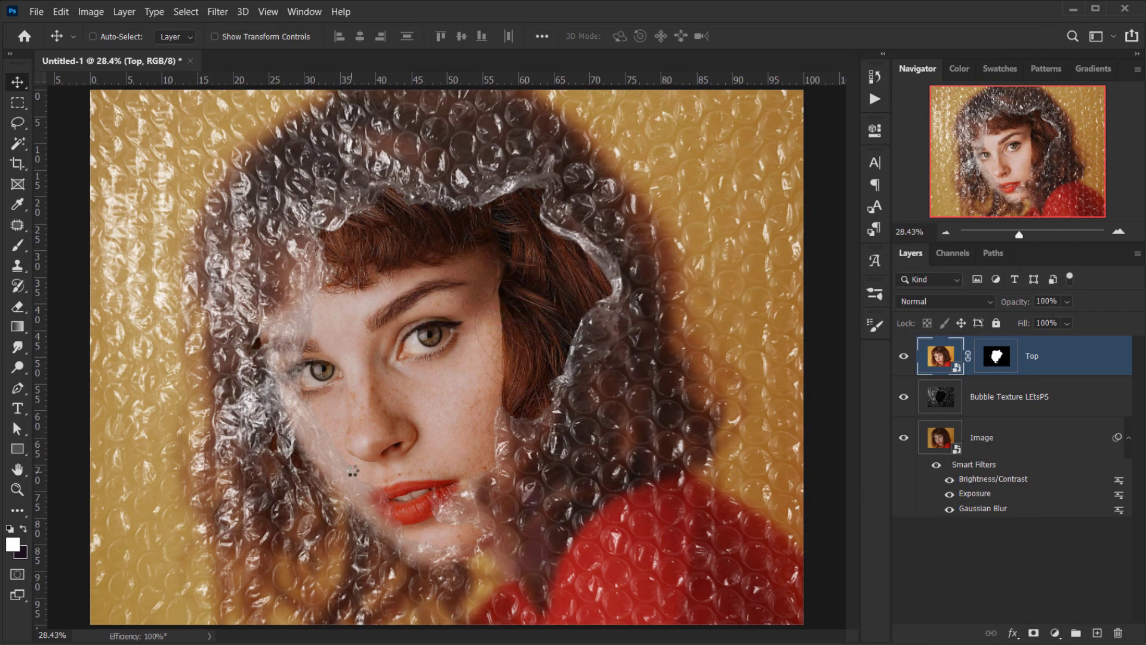
Collapse the Smart Filters lists under the Top and Image layers
scroll(370, 429, up, 2)
scroll(371, 429, down, 2)
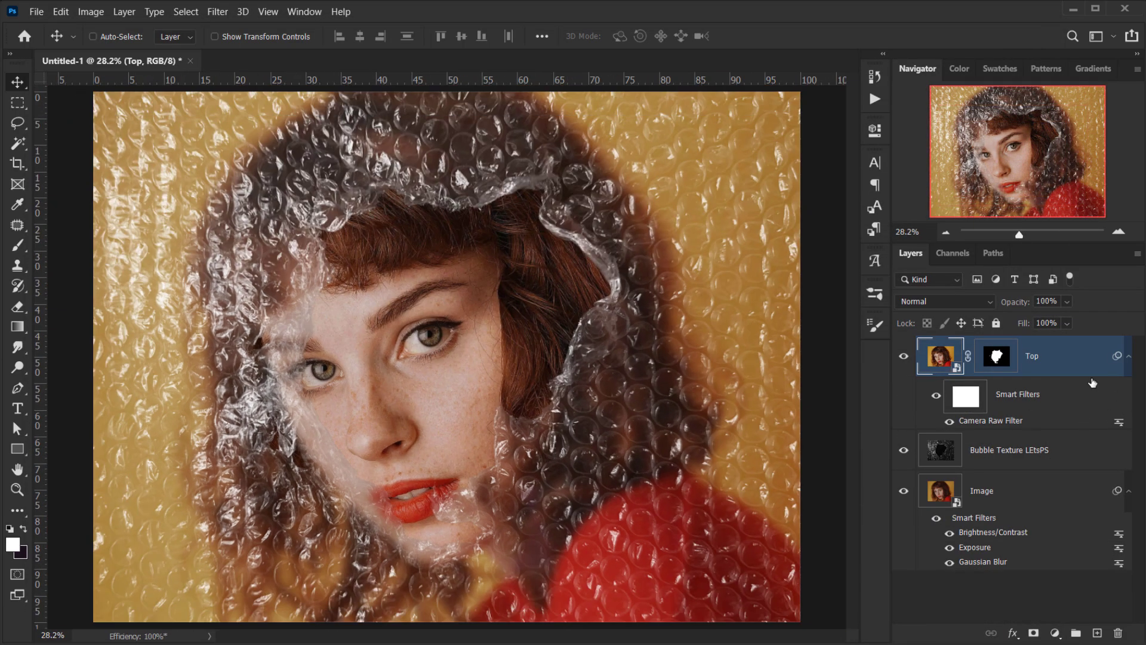
scroll(398, 382, up, 2)
scroll(399, 385, down, 1)
scroll(399, 386, down, 1)
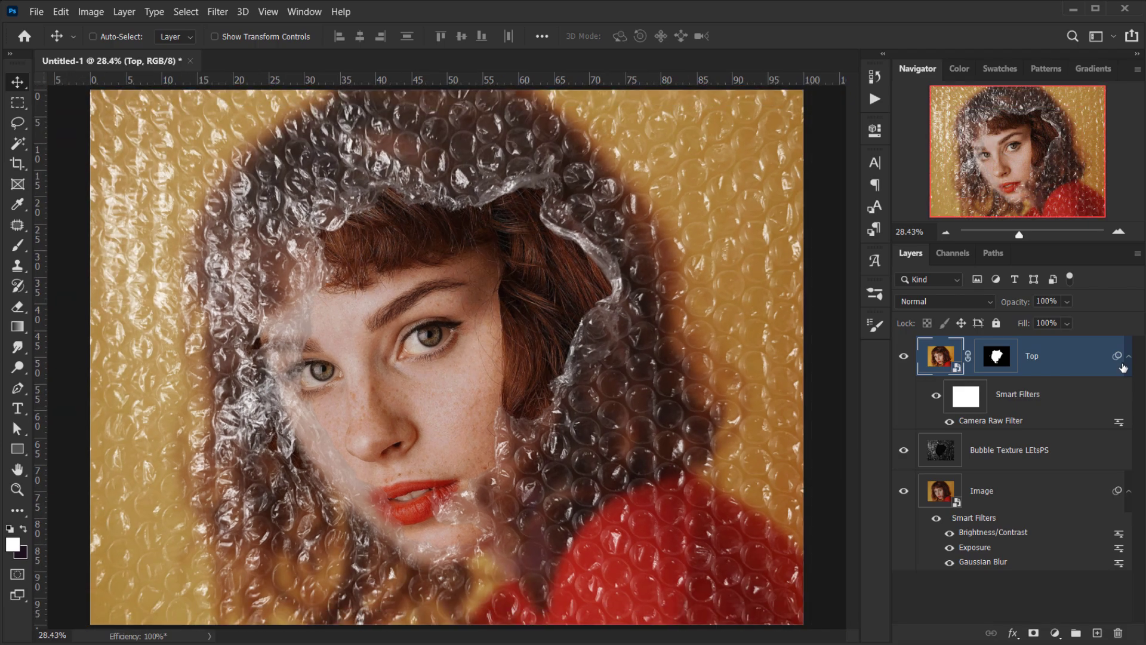
click(1129, 356)
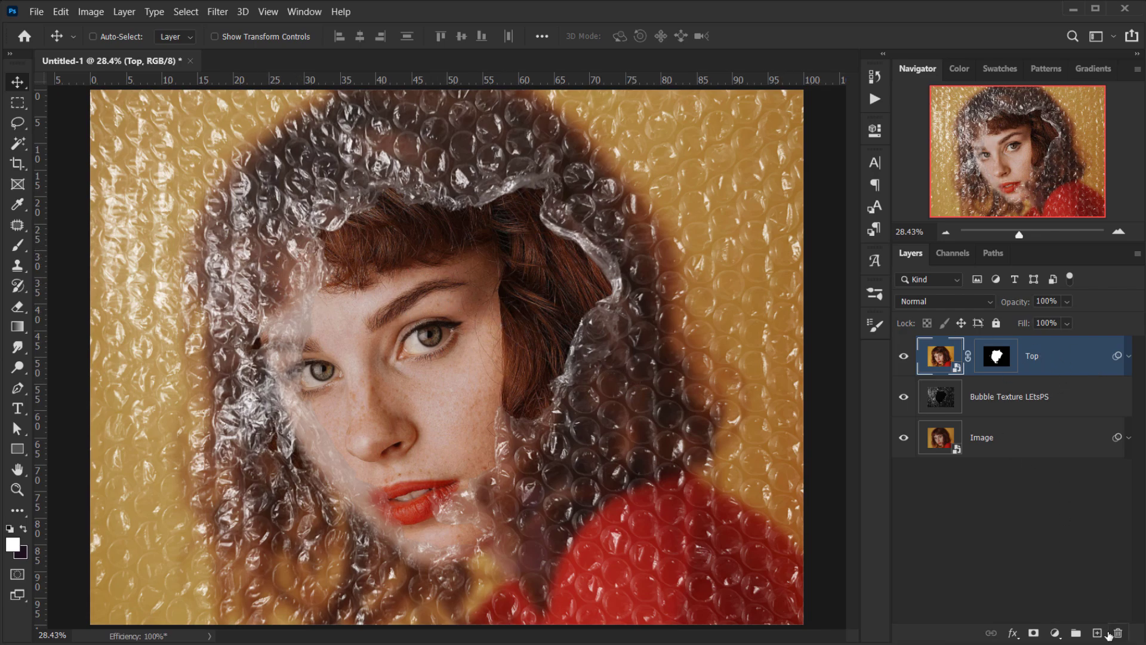
Create a new layer above Top and name it 'Noise'
click(1097, 633)
double_click(981, 355)
text(Noise)
key(Return)
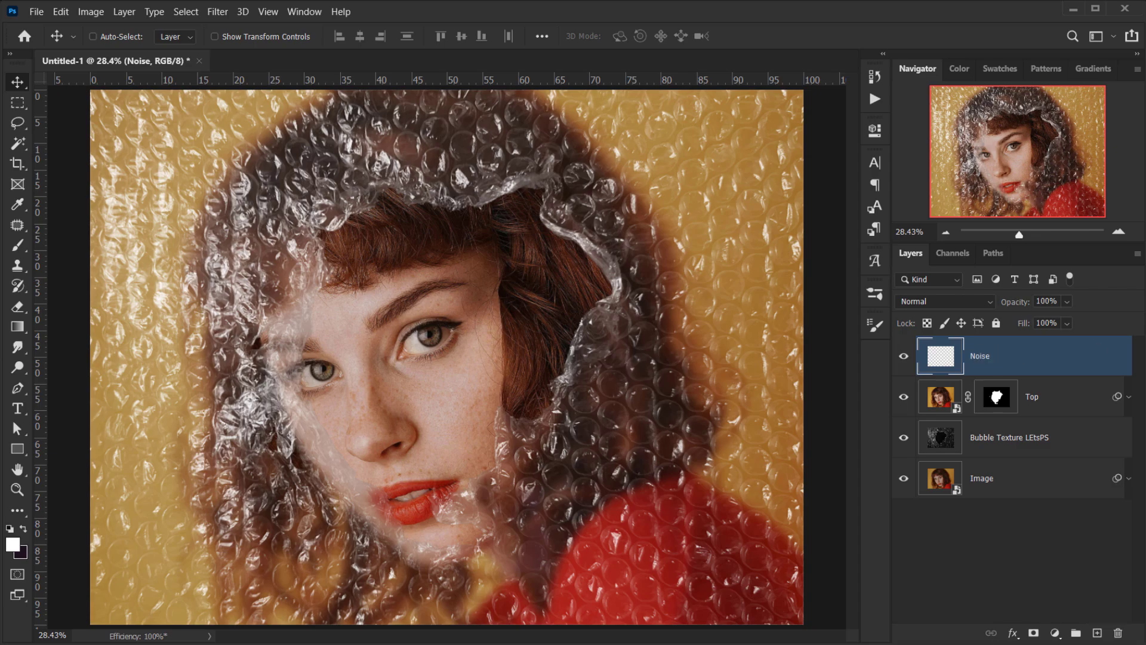
Fill the Noise layer with 50% Gray using Edit > Fill
click(61, 12)
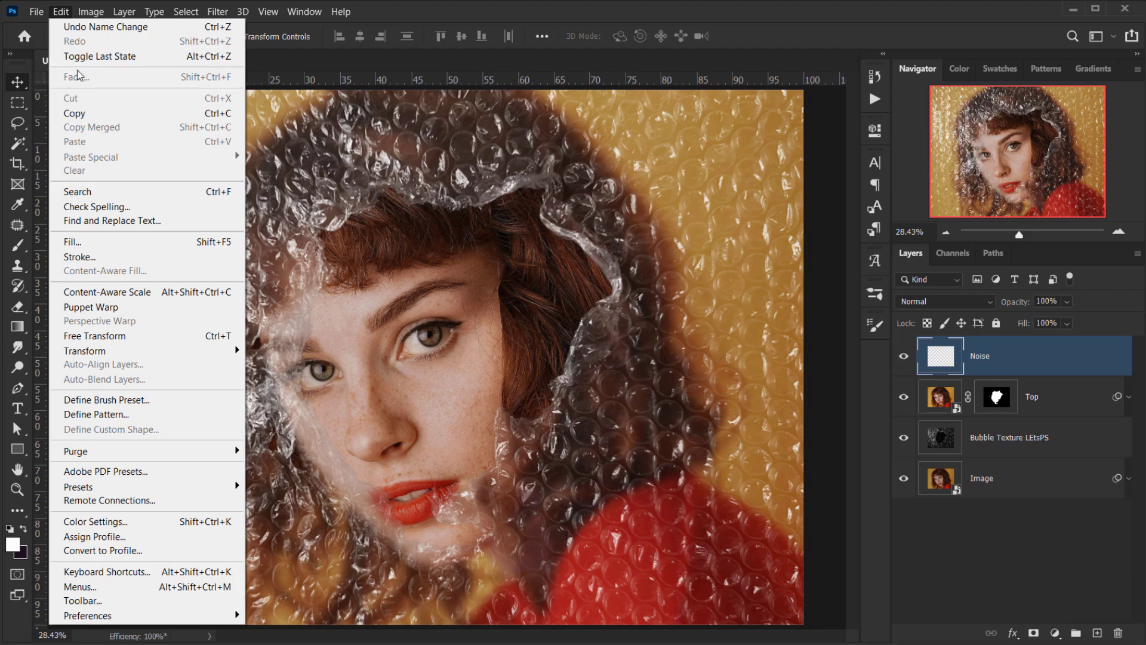
click(99, 241)
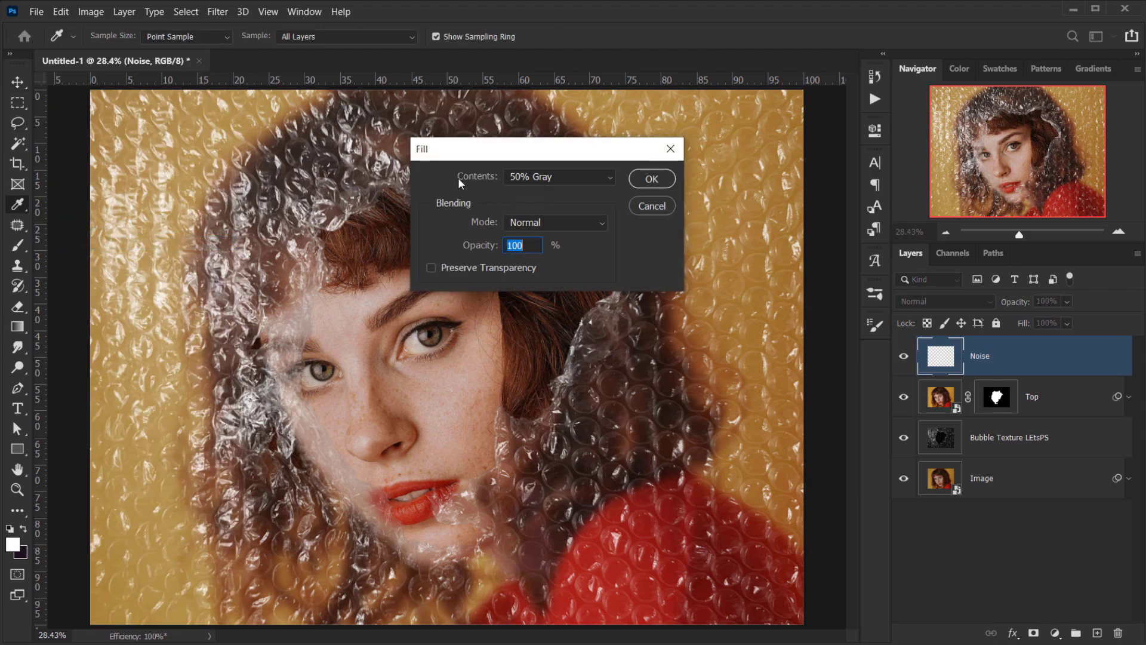
click(536, 176)
click(554, 322)
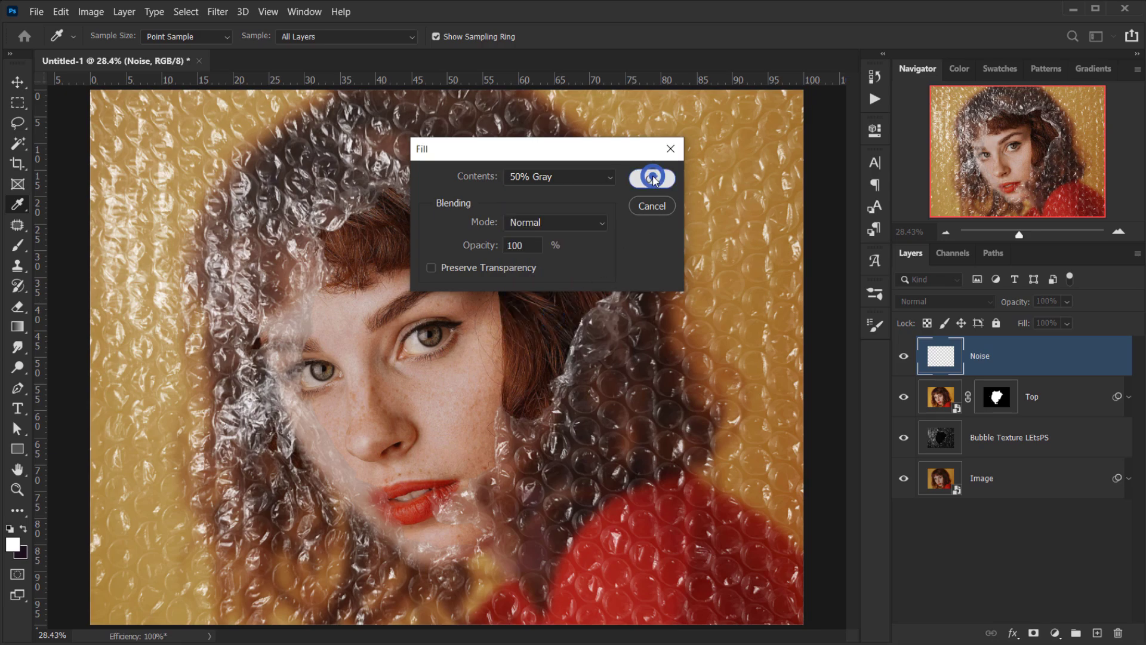
click(652, 178)
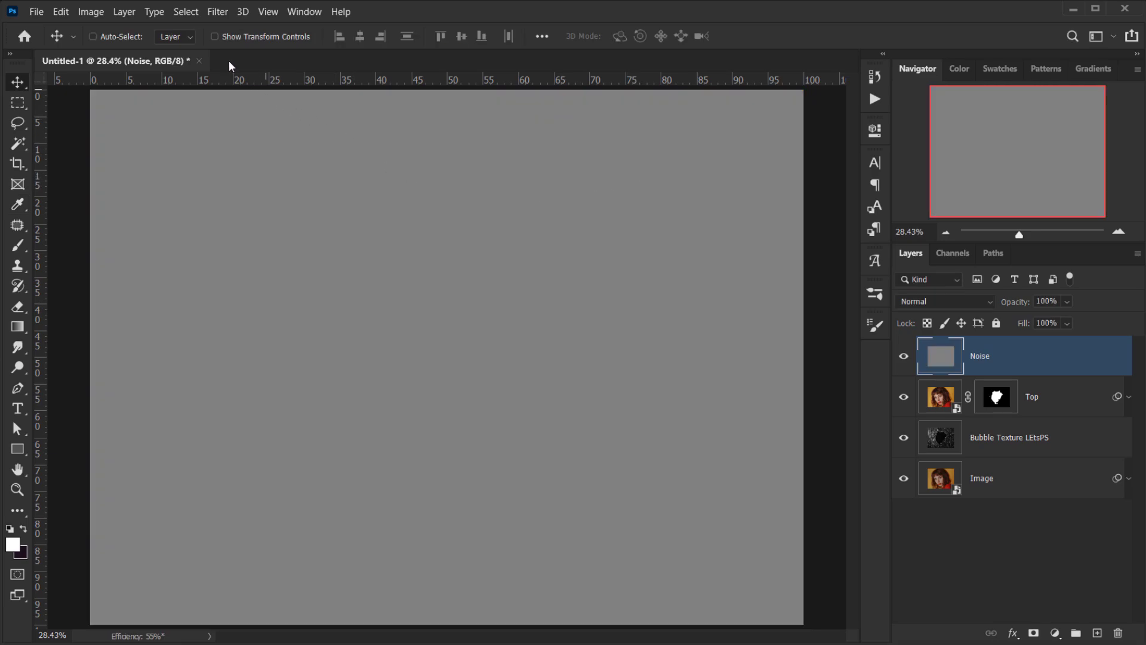
click(217, 14)
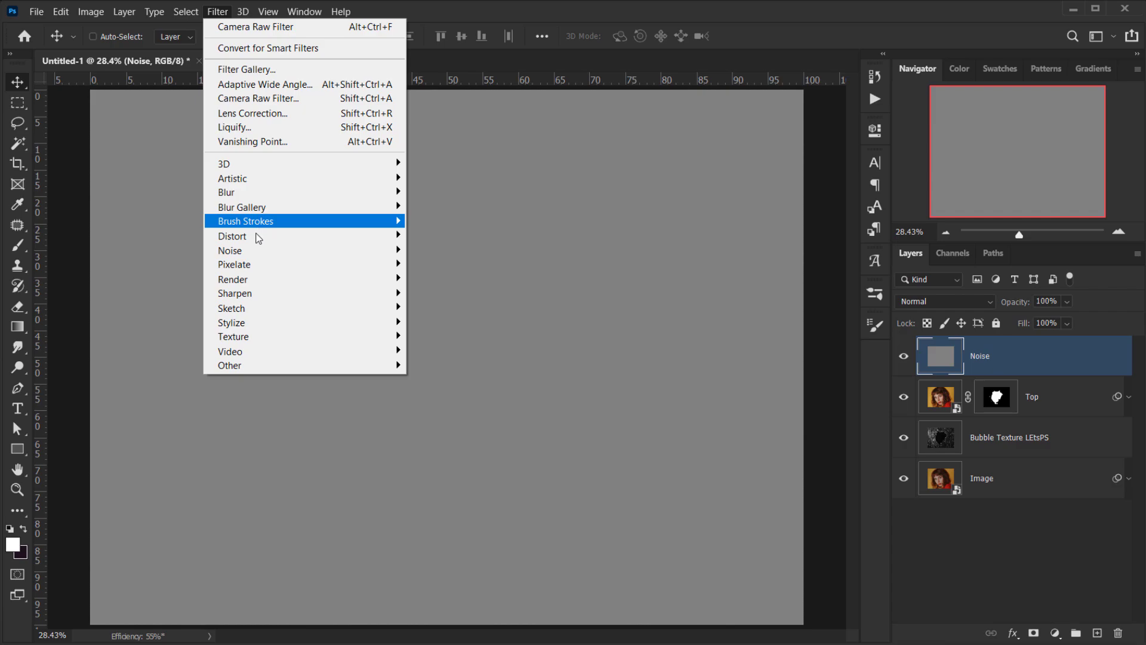
Apply Add Noise at 5% amount, monochromatic, with uniform distribution to the Noise layer
mouse_move(255, 256)
click(448, 249)
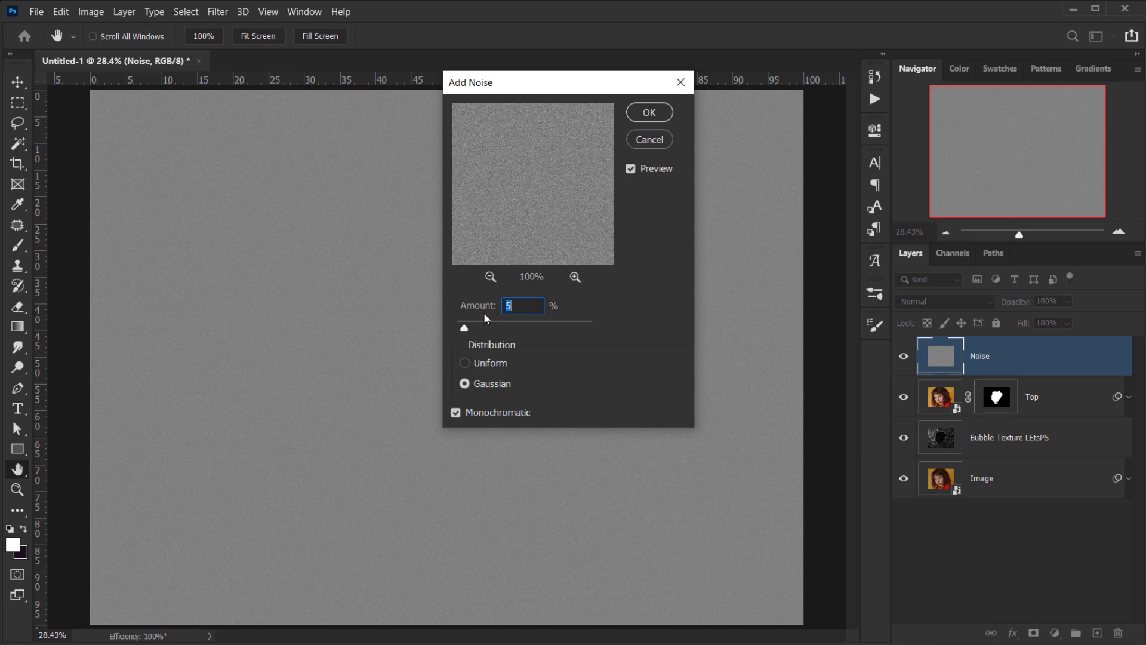
click(477, 363)
double_click(519, 305)
click(651, 112)
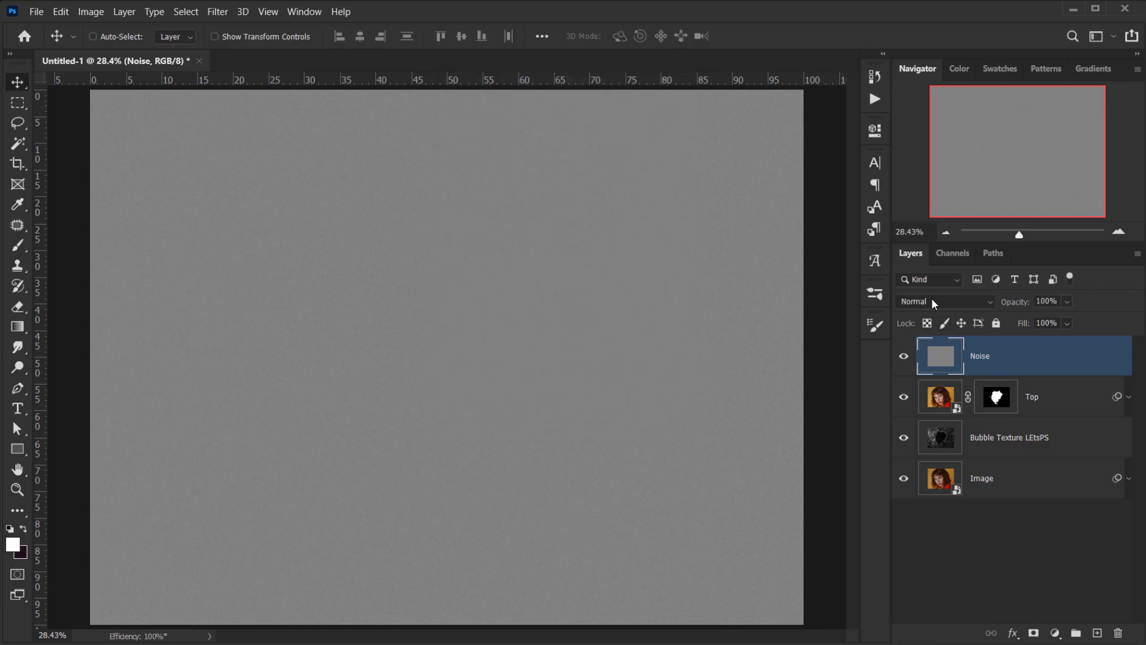
Set the Noise layer to Overlay blend mode at 70% opacity
click(935, 303)
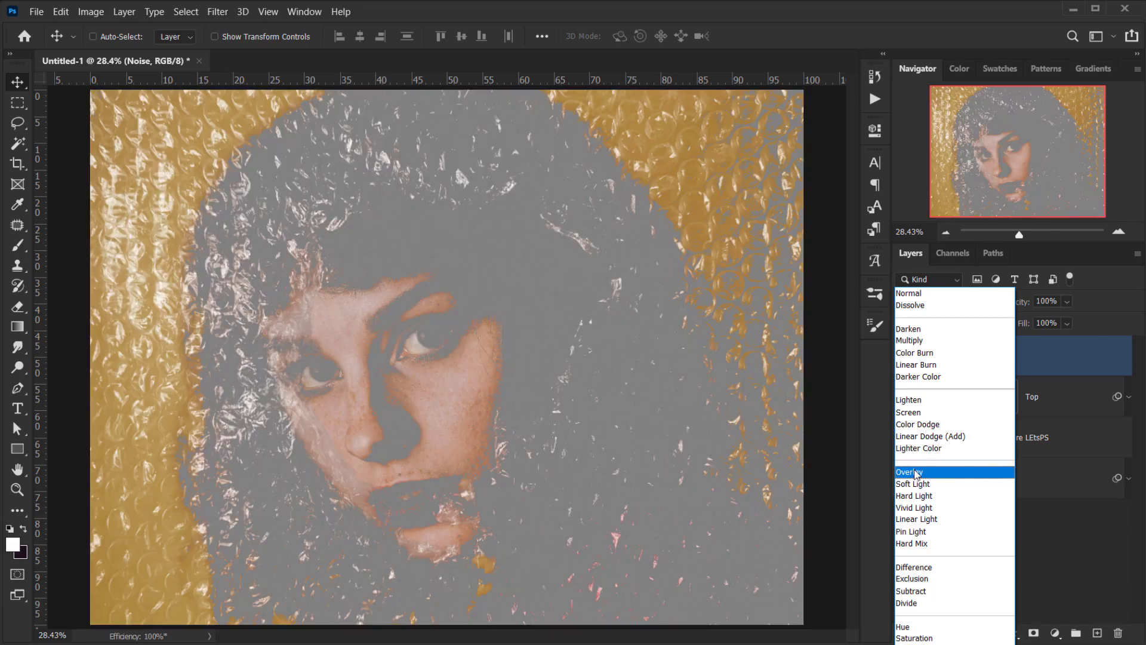
click(912, 478)
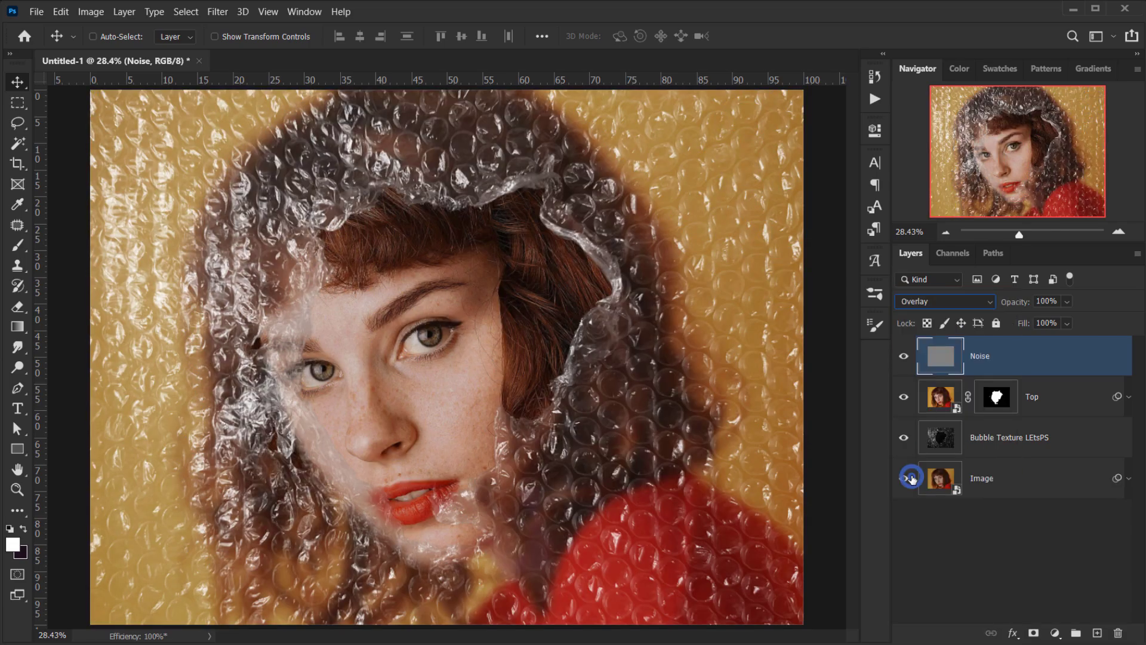
drag(1023, 303, 1003, 307)
click(1022, 370)
Add a Levels 1 layer with input levels 8 / 0.80 / 230 and output 8 to 240
click(1055, 634)
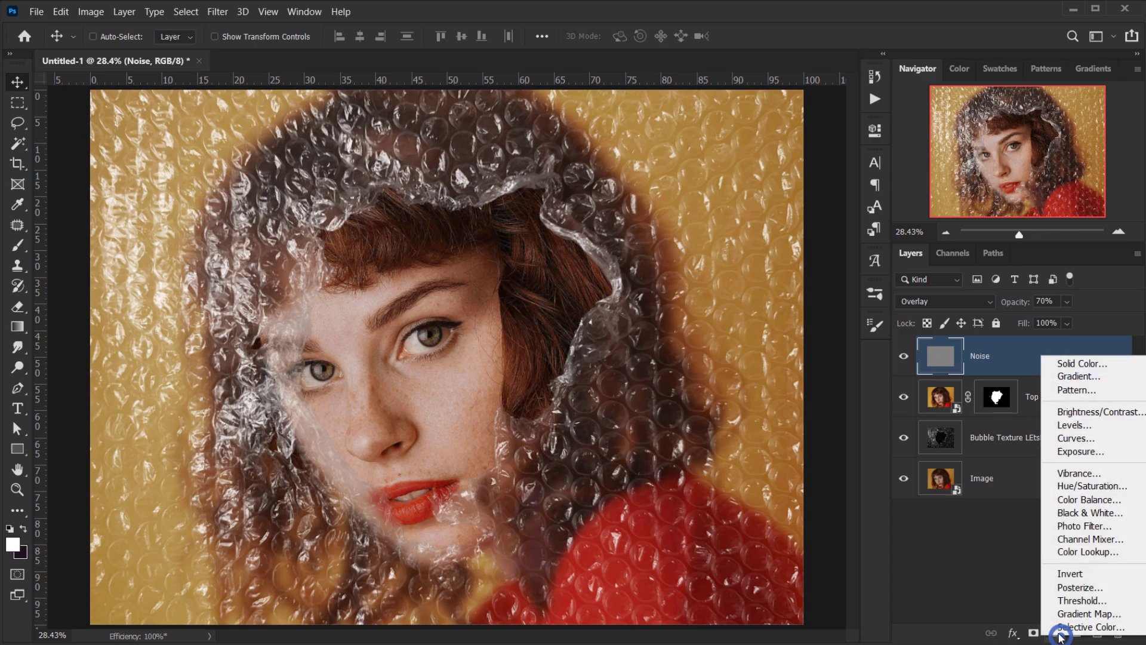
click(1060, 428)
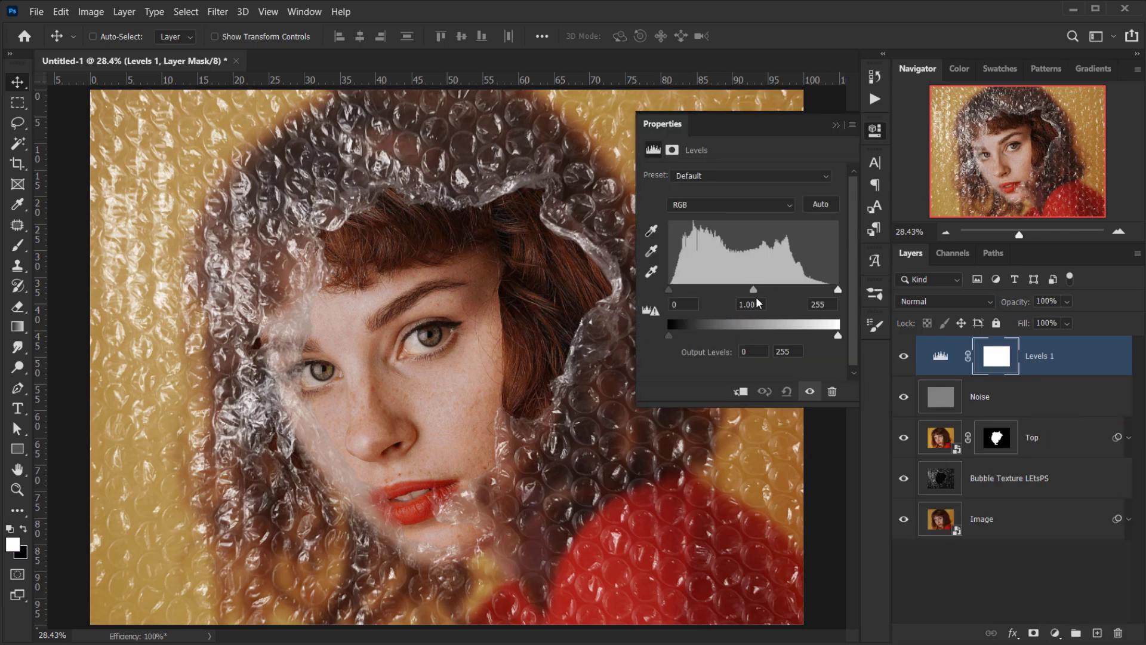
drag(754, 289, 756, 289)
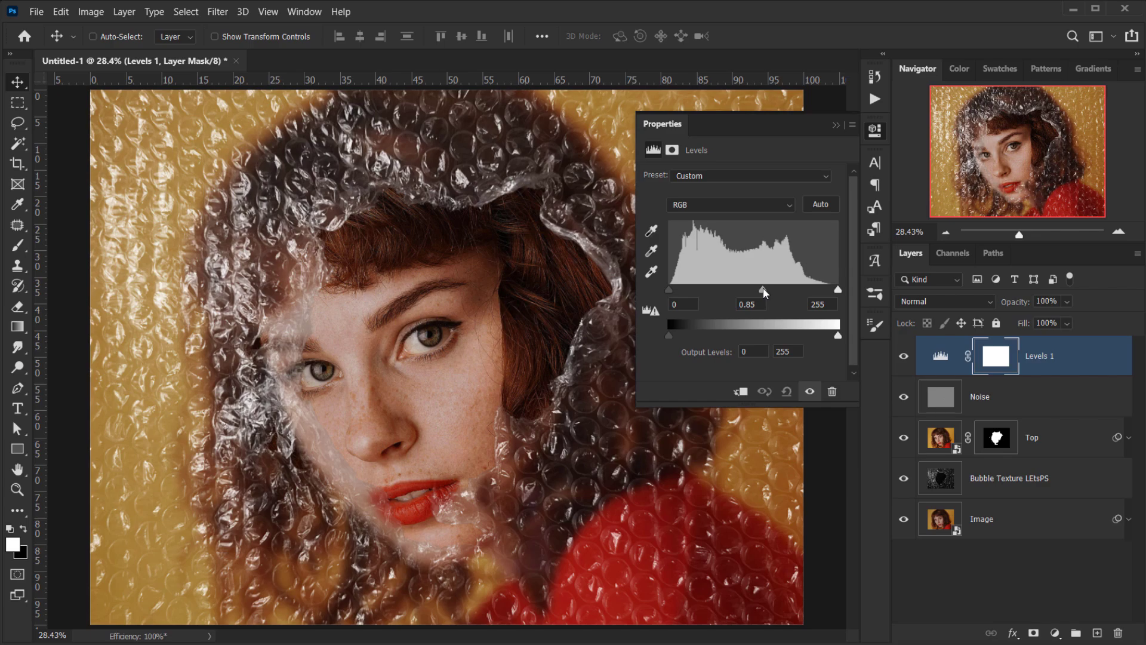
drag(838, 290, 825, 292)
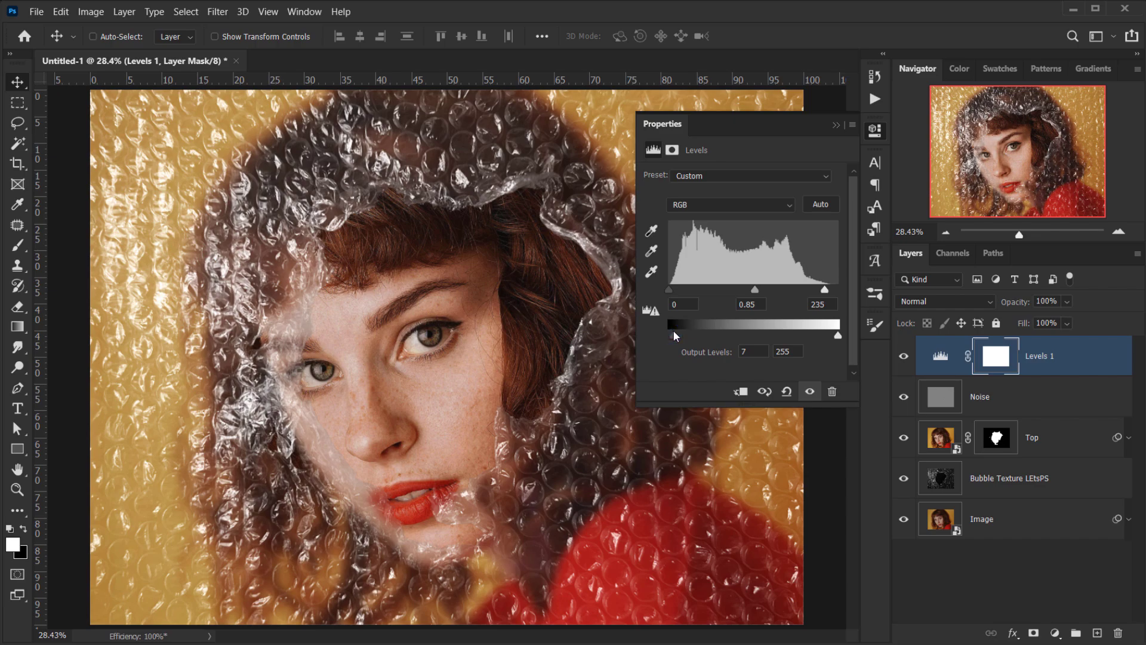
drag(670, 290, 678, 293)
drag(838, 336, 830, 338)
drag(825, 291, 762, 295)
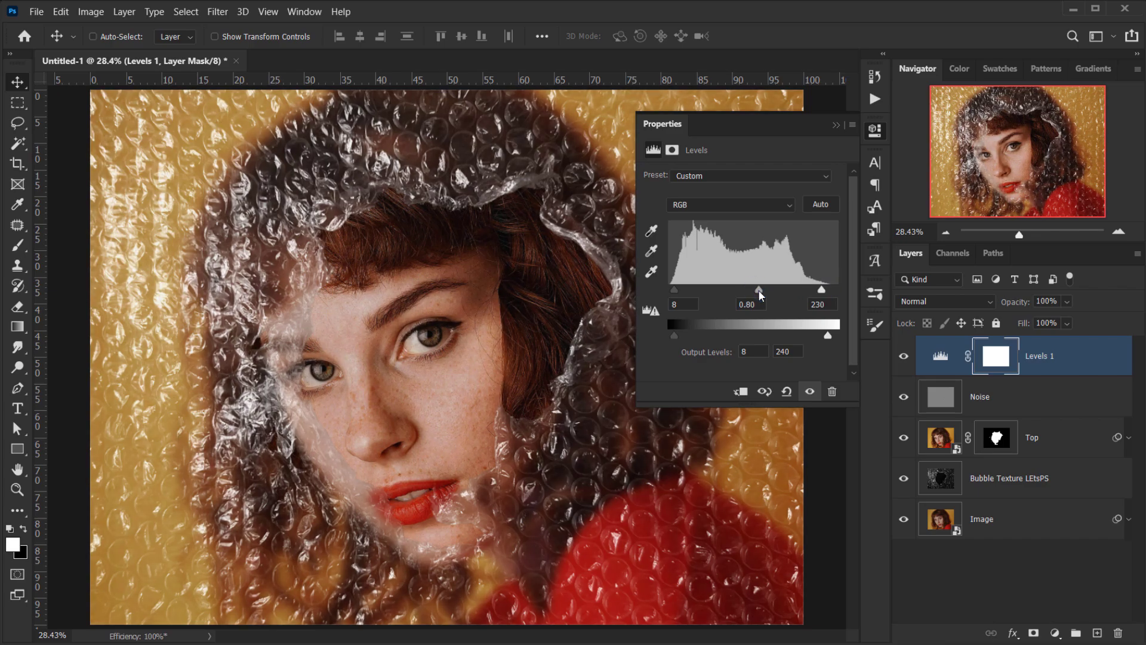
click(833, 126)
scroll(570, 334, down, 2)
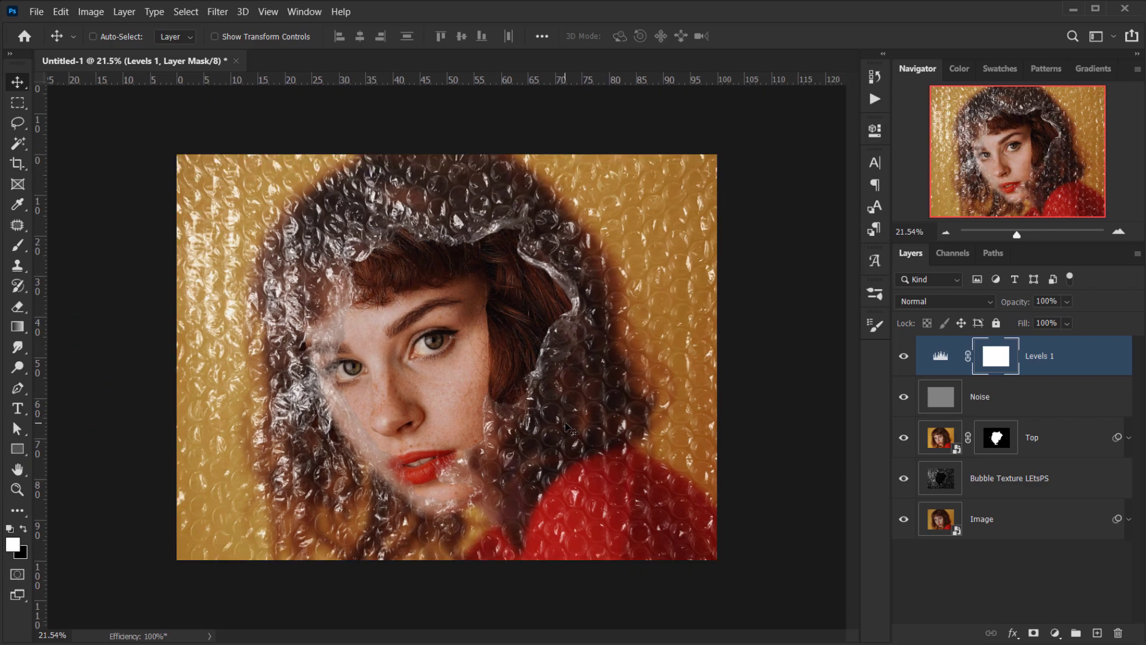
scroll(567, 427, up, 2)
Add a Color Lookup layer using Soft_Warming.look as the 3DLUT file, at 70% opacity
click(1057, 634)
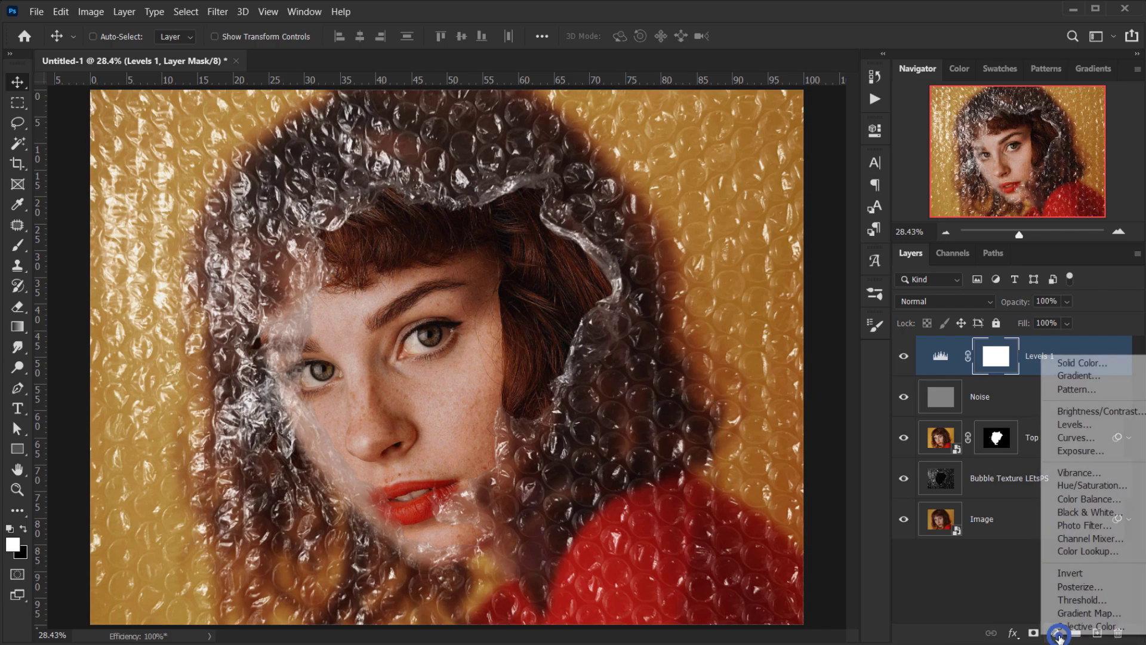
click(1090, 549)
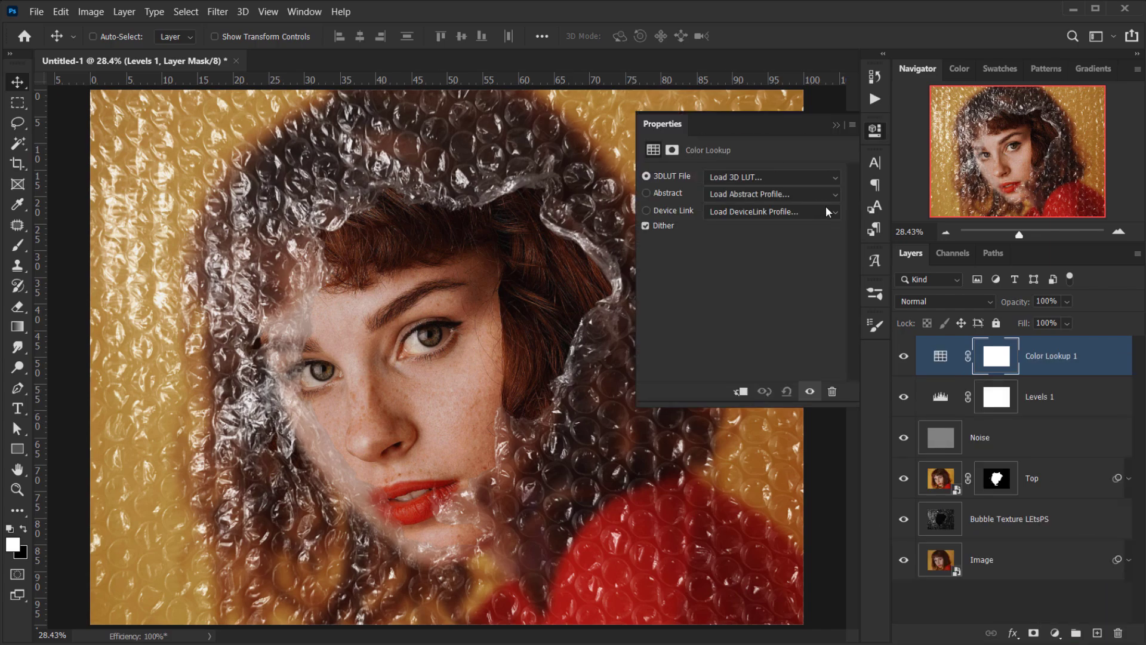
click(794, 176)
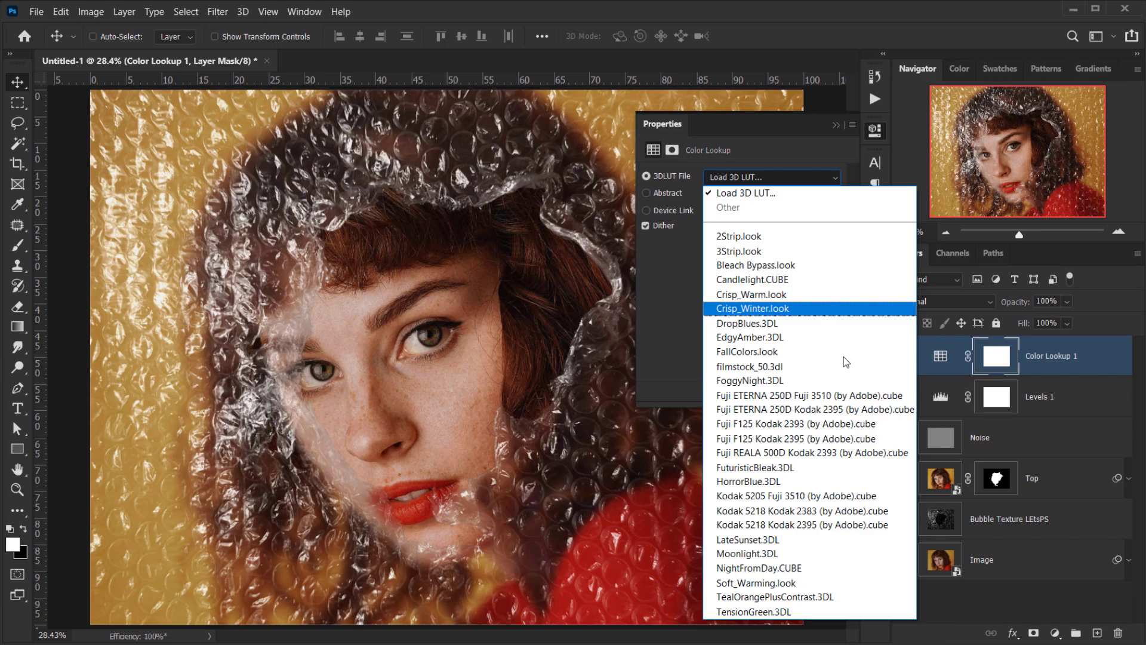
click(745, 583)
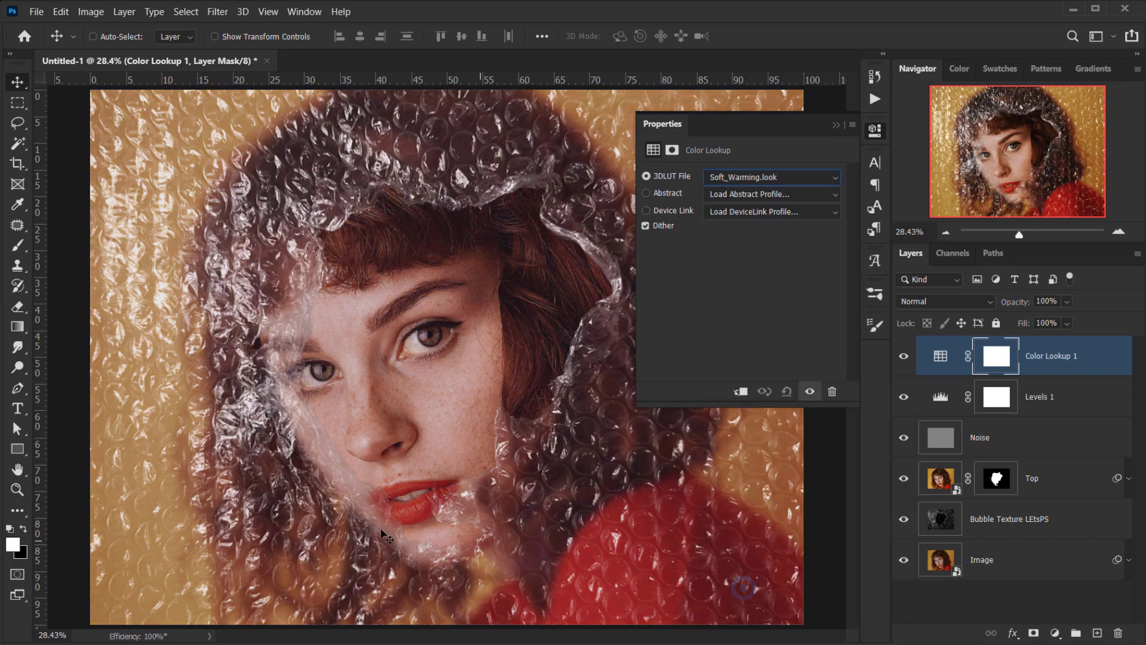
click(837, 125)
drag(1018, 306, 998, 309)
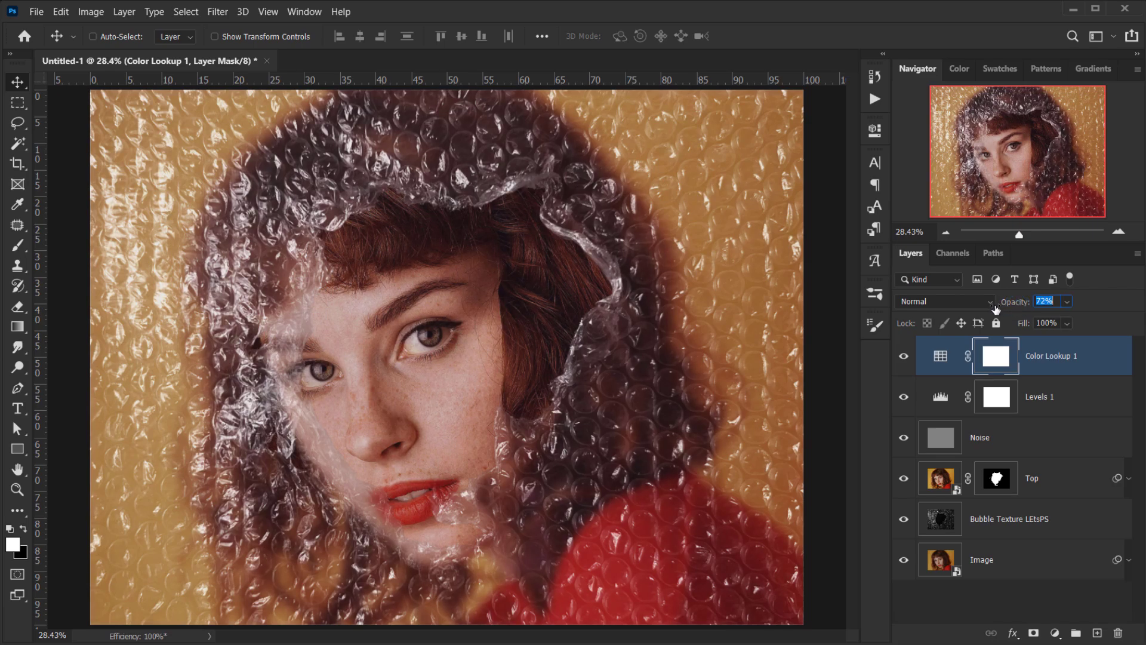
click(1050, 363)
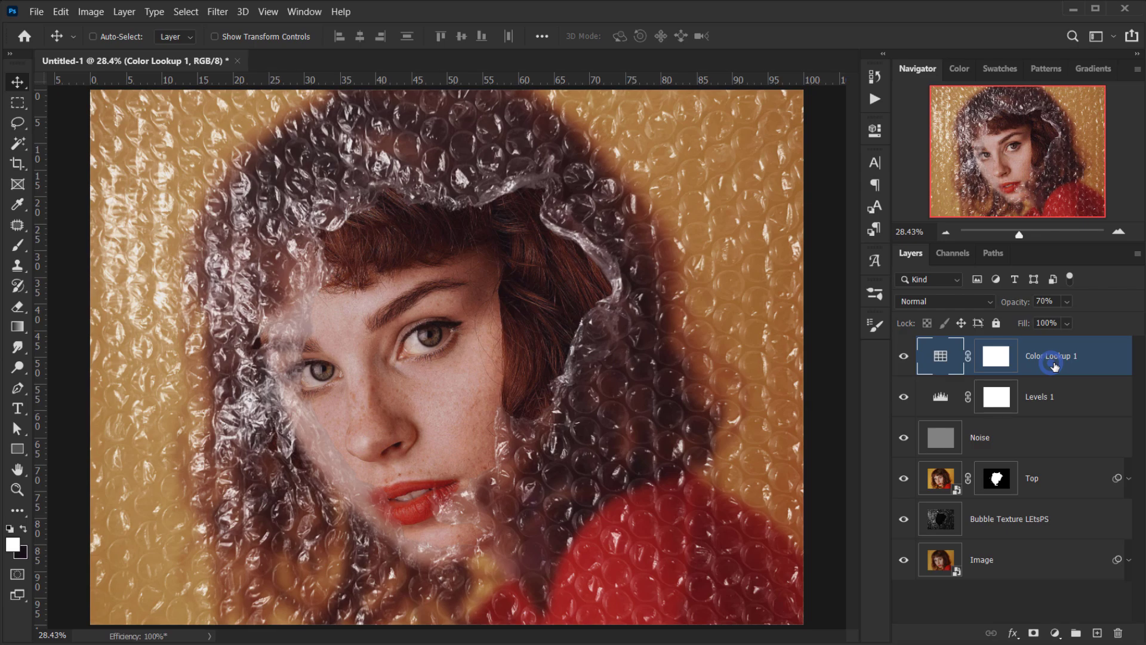